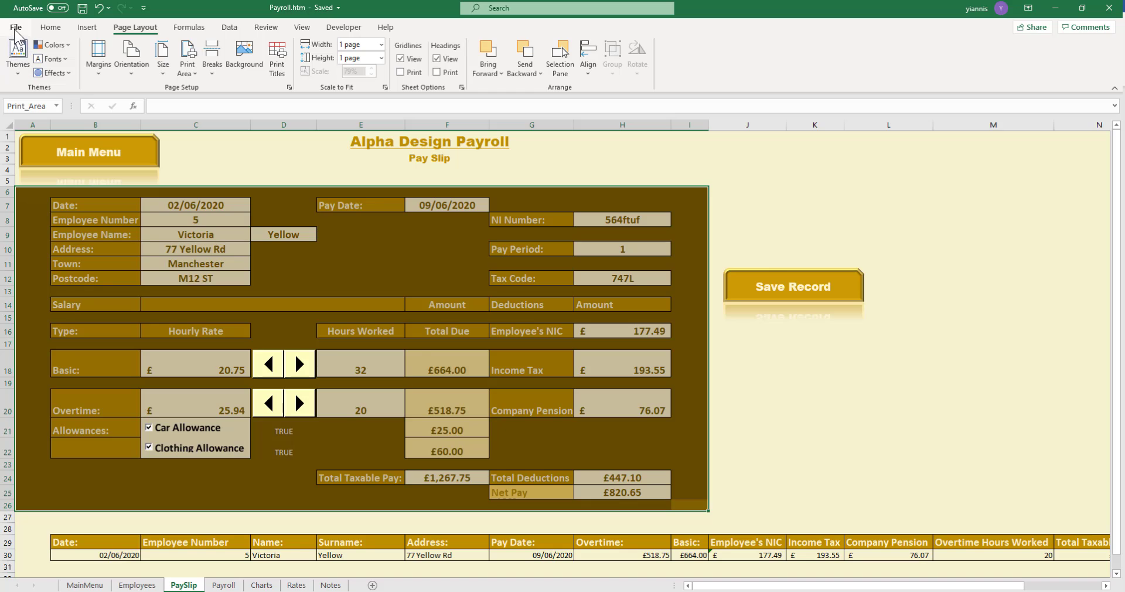
# Export the pay slip print area as Payroll.pdf to the Exports folder in Documents and view the published PDF
pyautogui.click(16, 28)
pyautogui.click(41, 259)
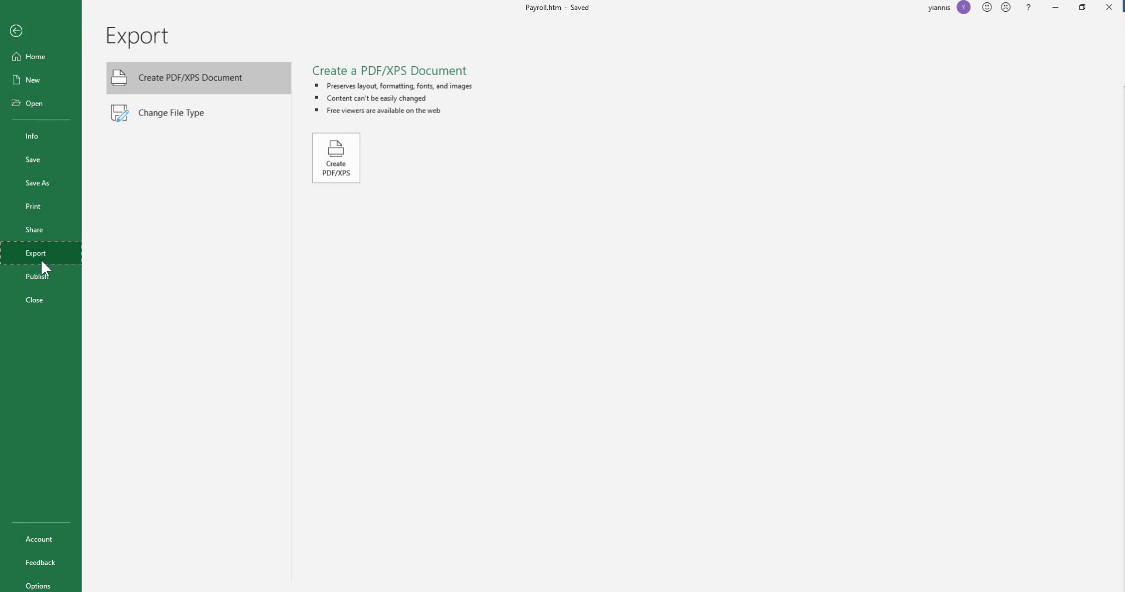
pyautogui.click(333, 174)
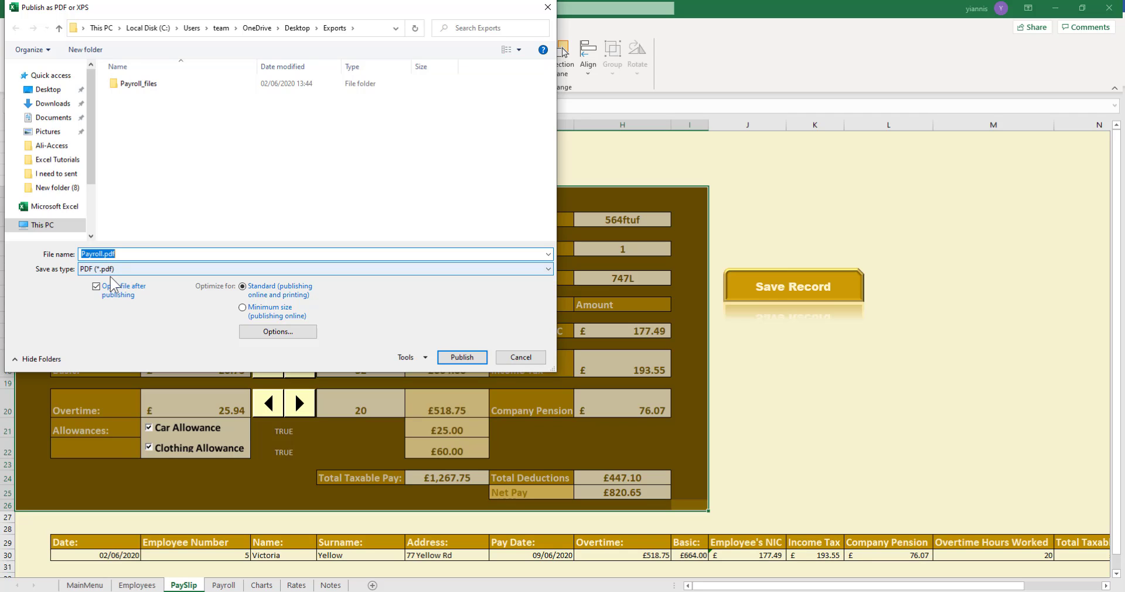
pyautogui.click(50, 118)
pyautogui.doubleClick(134, 132)
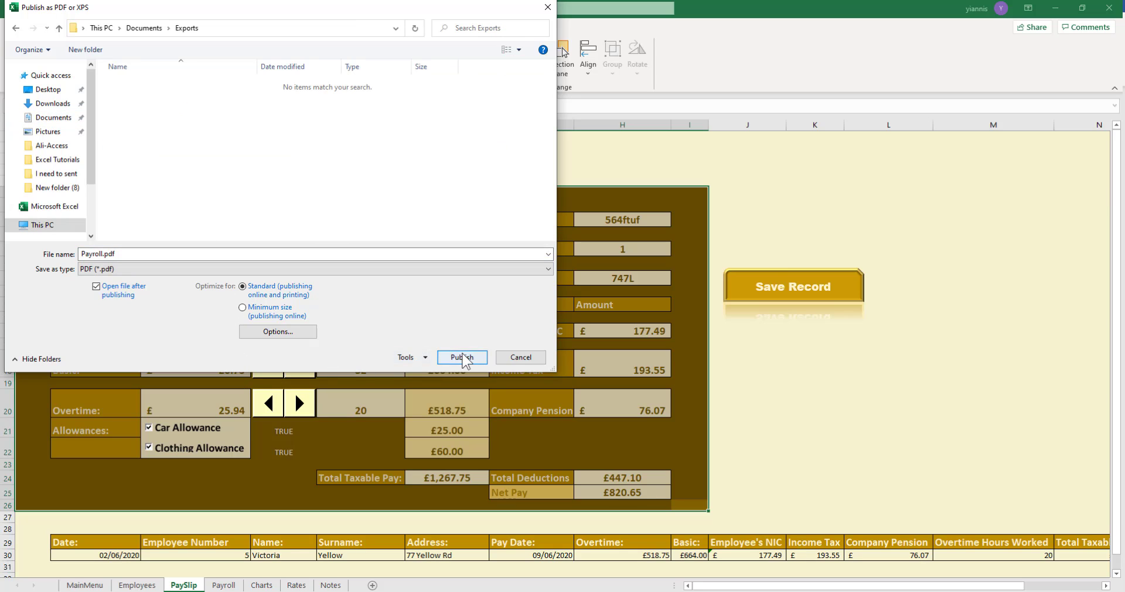
pyautogui.click(465, 358)
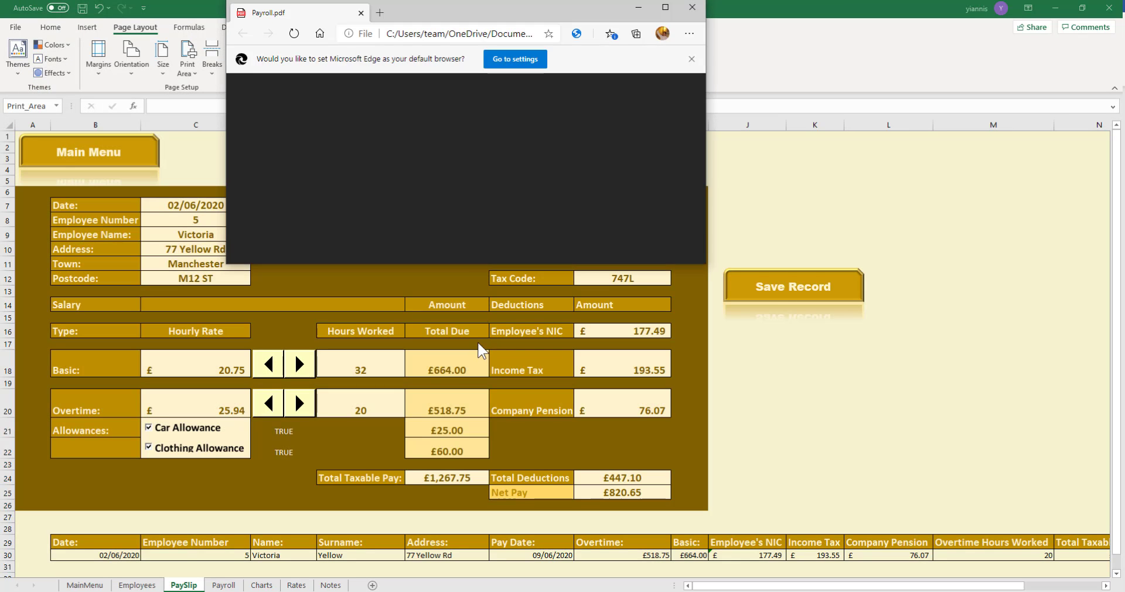
pyautogui.click(663, 6)
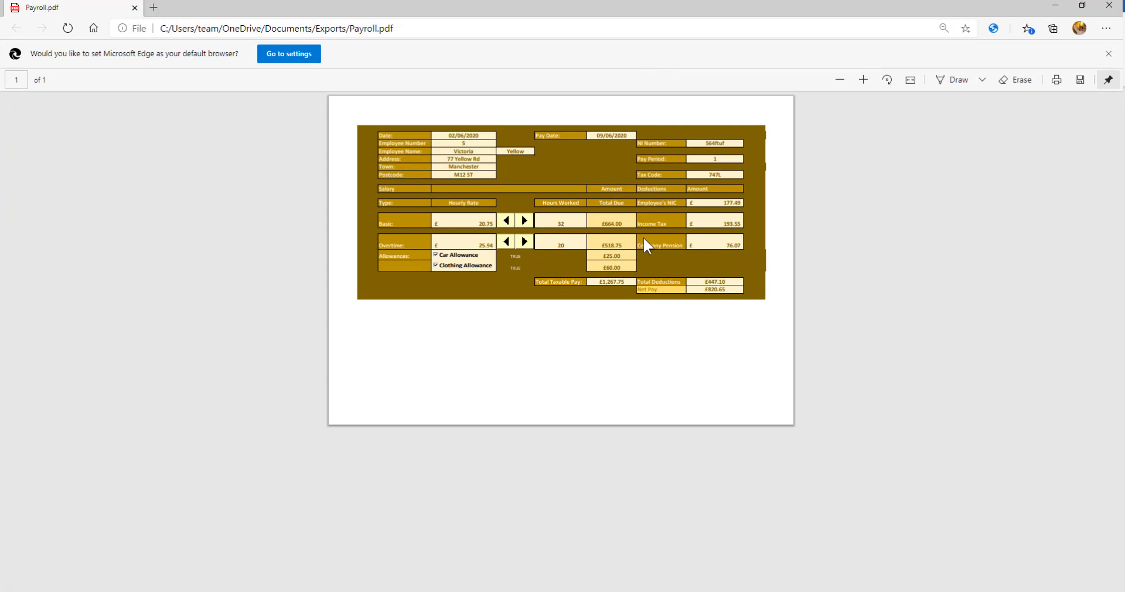
pyautogui.click(1054, 4)
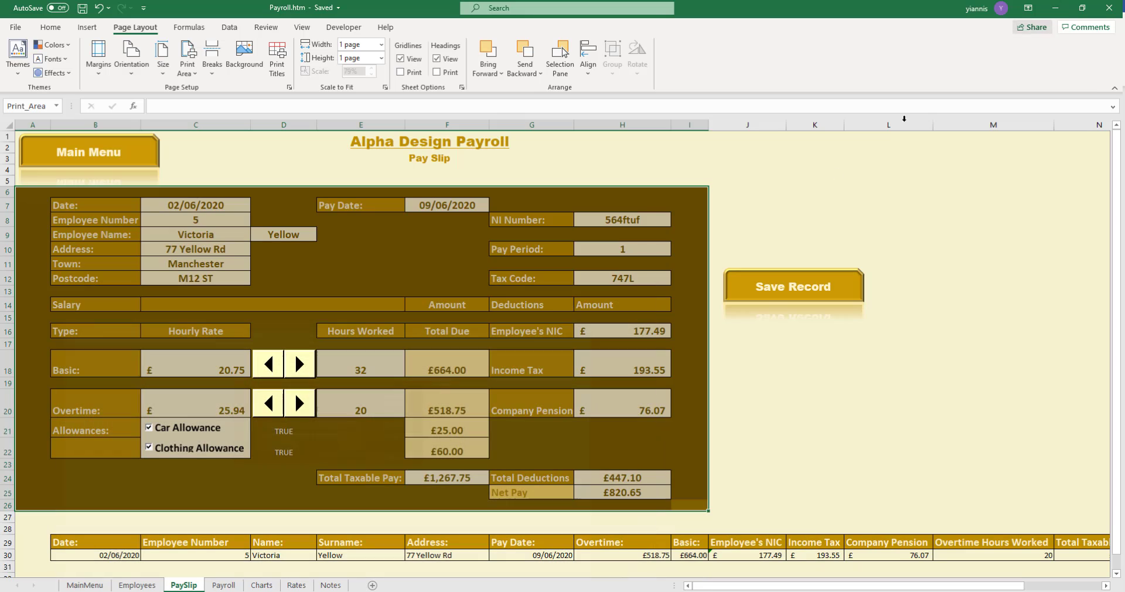
# Set the PaySlip sheet's print area to A1:Q31, covering the whole pay slip and the record row beneath it
pyautogui.click(728, 391)
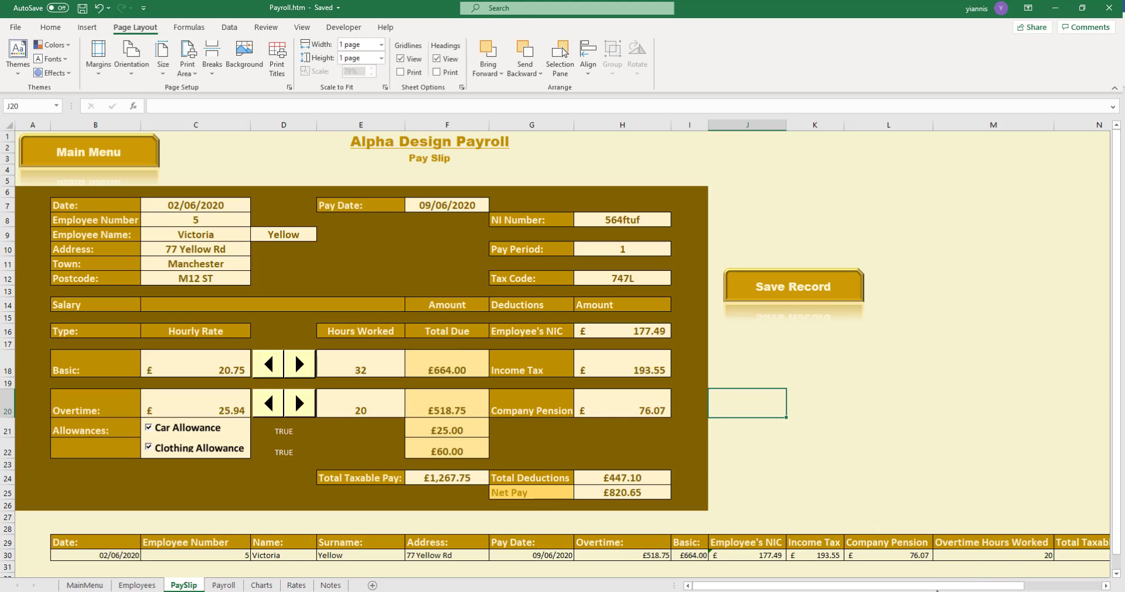
pyautogui.hscroll(3, 1067, 567)
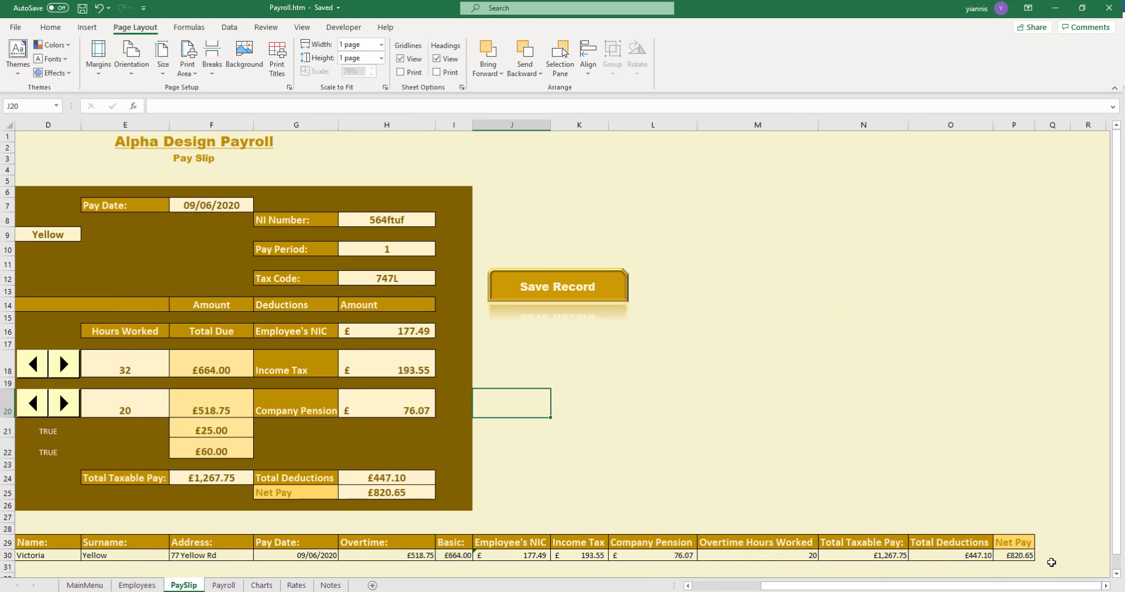
pyautogui.moveTo(1051, 562)
pyautogui.mouseDown()
pyautogui.moveTo(509, 461)
pyautogui.moveTo(176, 205)
pyautogui.moveTo(12, 59)
pyautogui.moveTo(41, 71)
pyautogui.mouseUp()
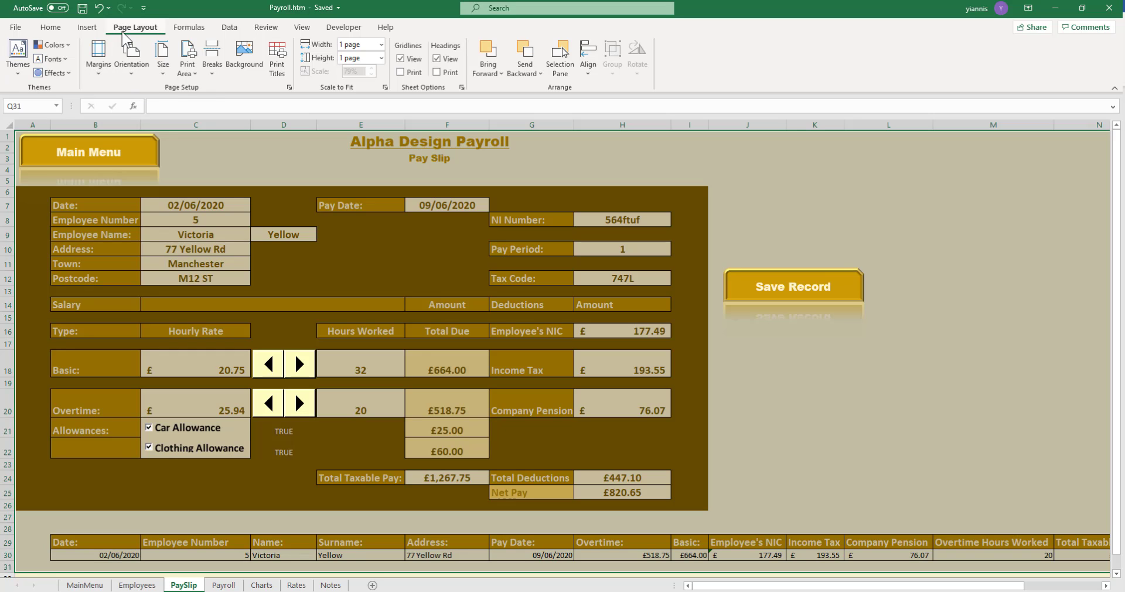
pyautogui.click(188, 67)
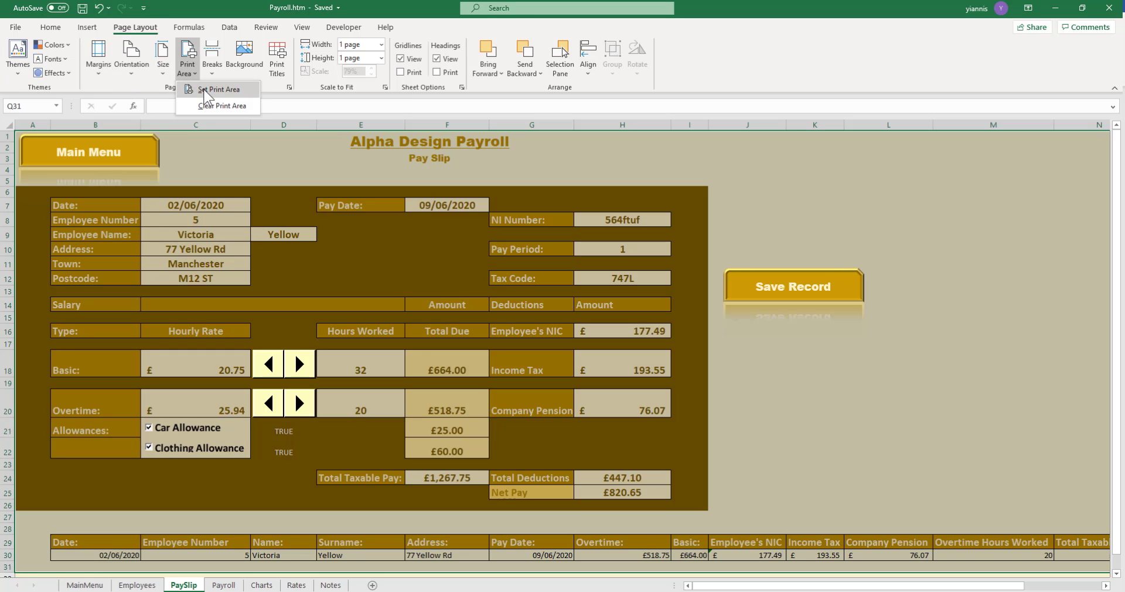
pyautogui.click(205, 90)
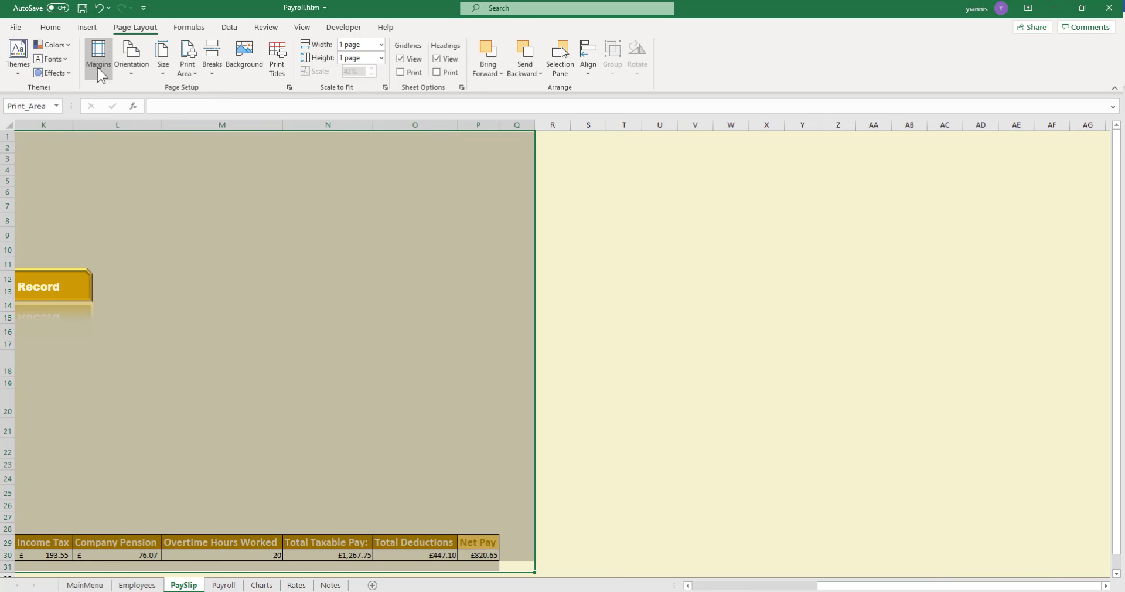
# Check the PaySlip sheet's print preview and its page setup for orientation and scaling
pyautogui.click(15, 28)
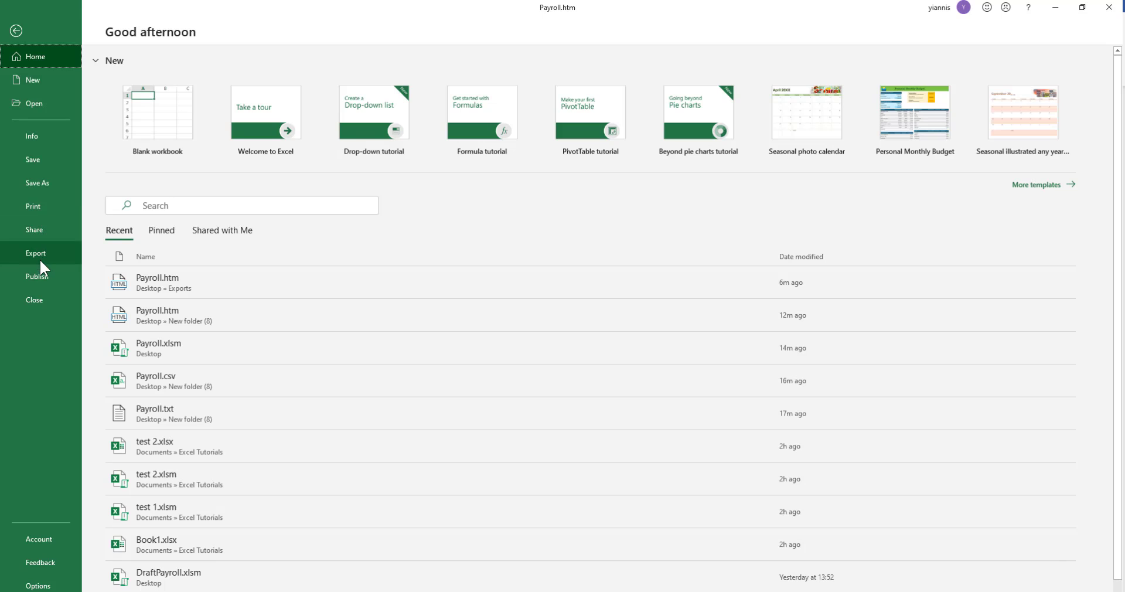
pyautogui.click(40, 207)
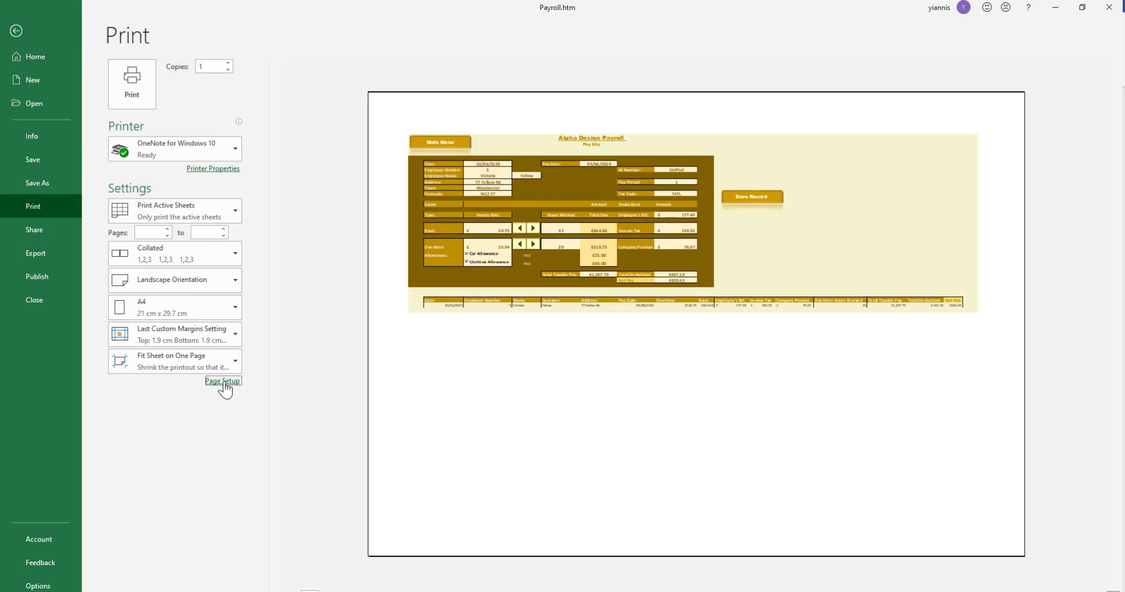
pyautogui.click(237, 381)
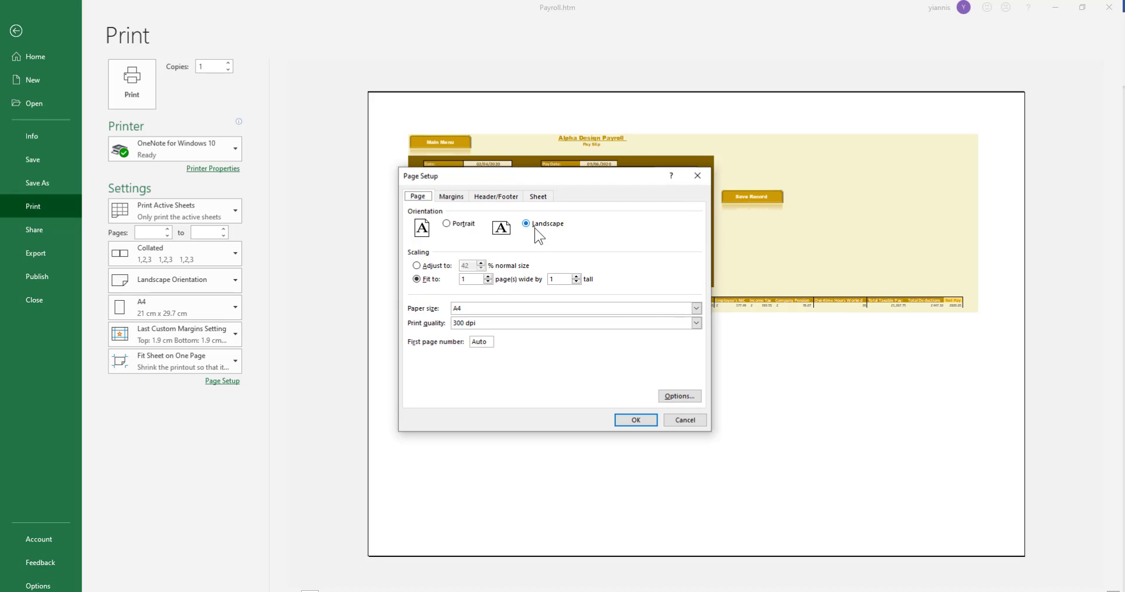
pyautogui.click(684, 420)
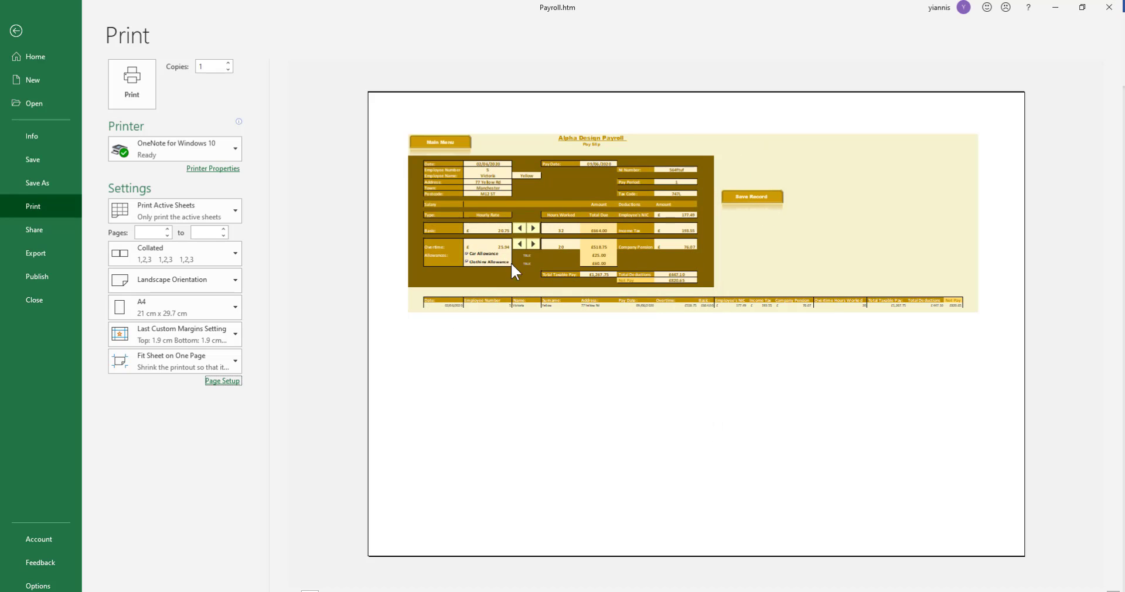
pyautogui.click(222, 381)
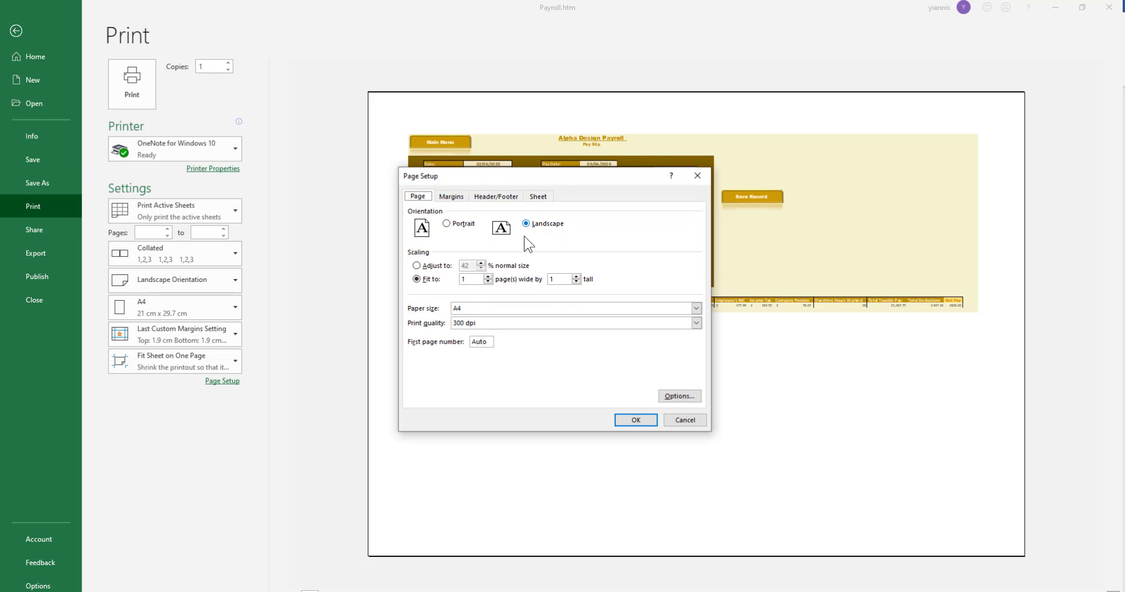
pyautogui.click(683, 421)
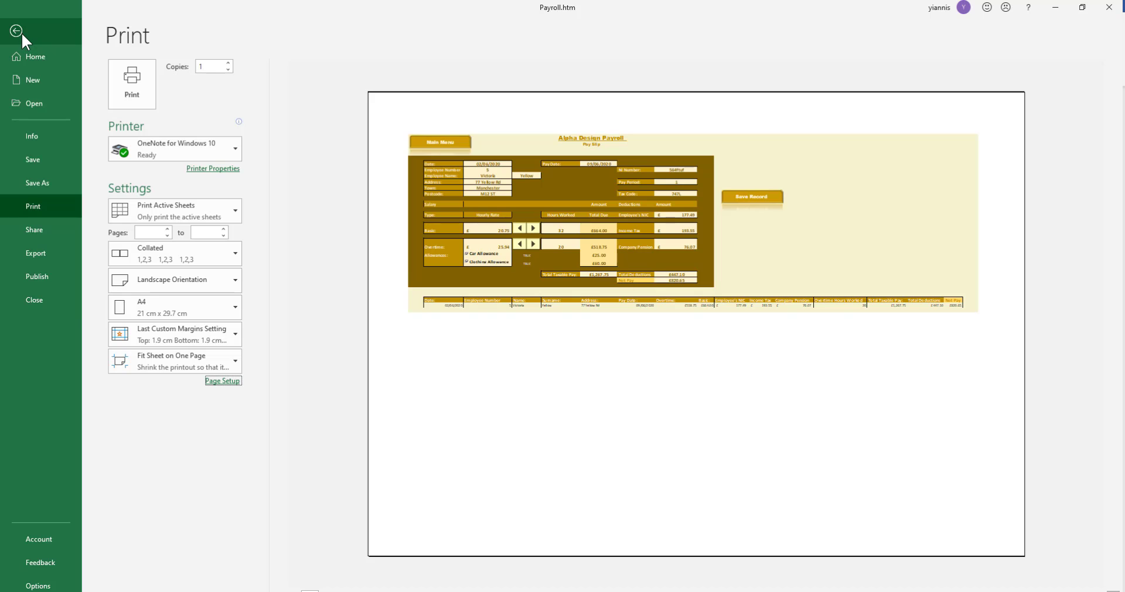
# Export the PaySlip sheet as Payroll-v2.pdf to the Exports folder on the Desktop and view the published PDF
pyautogui.click(28, 250)
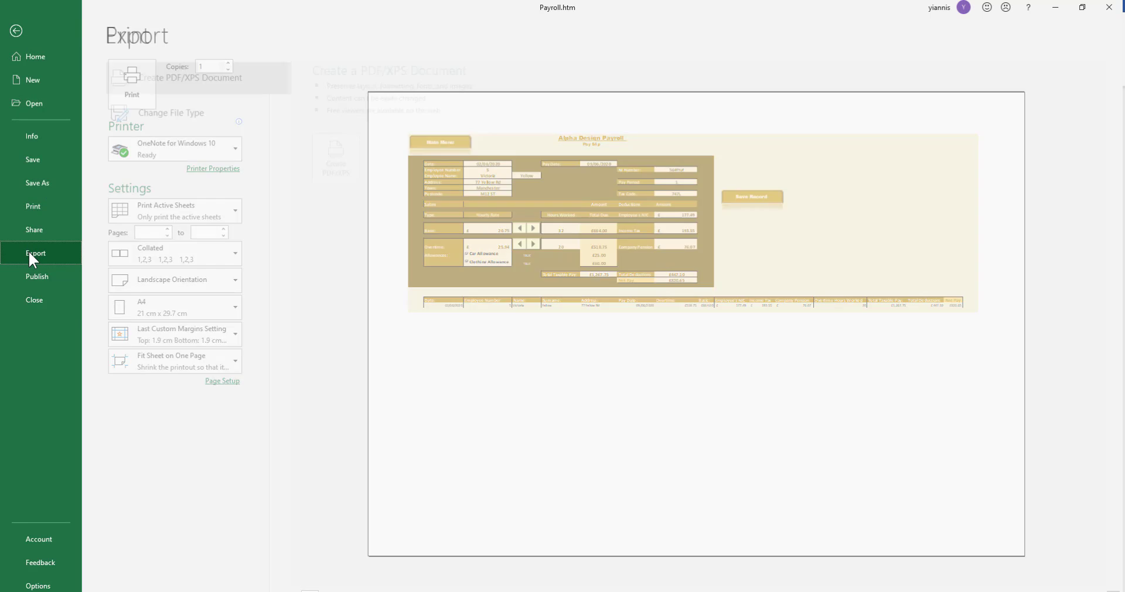
pyautogui.click(339, 169)
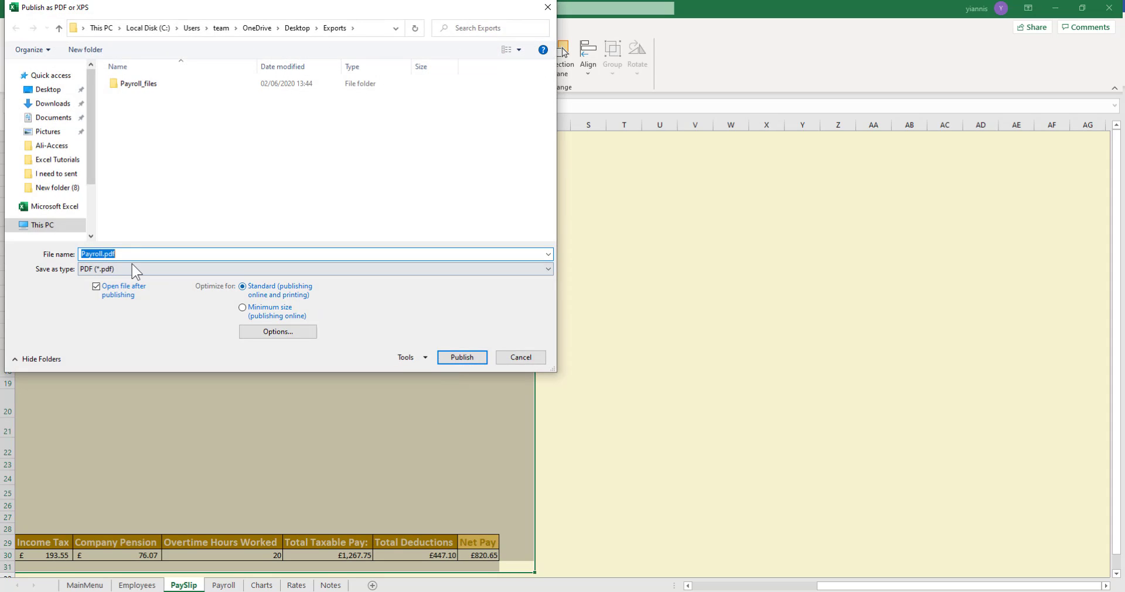
pyautogui.click(100, 253)
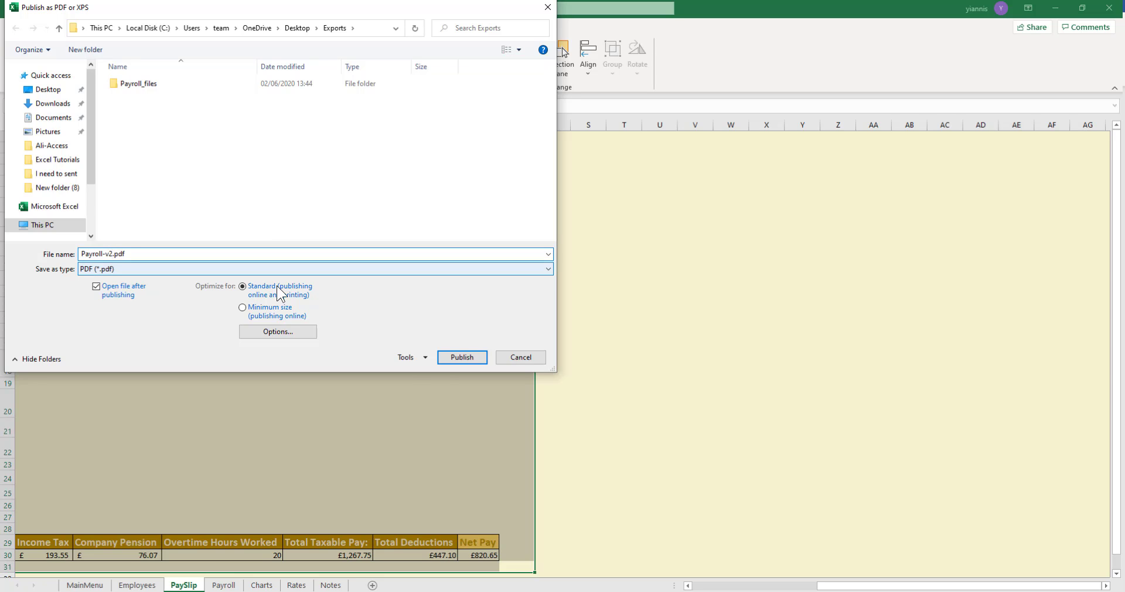
pyautogui.click(460, 358)
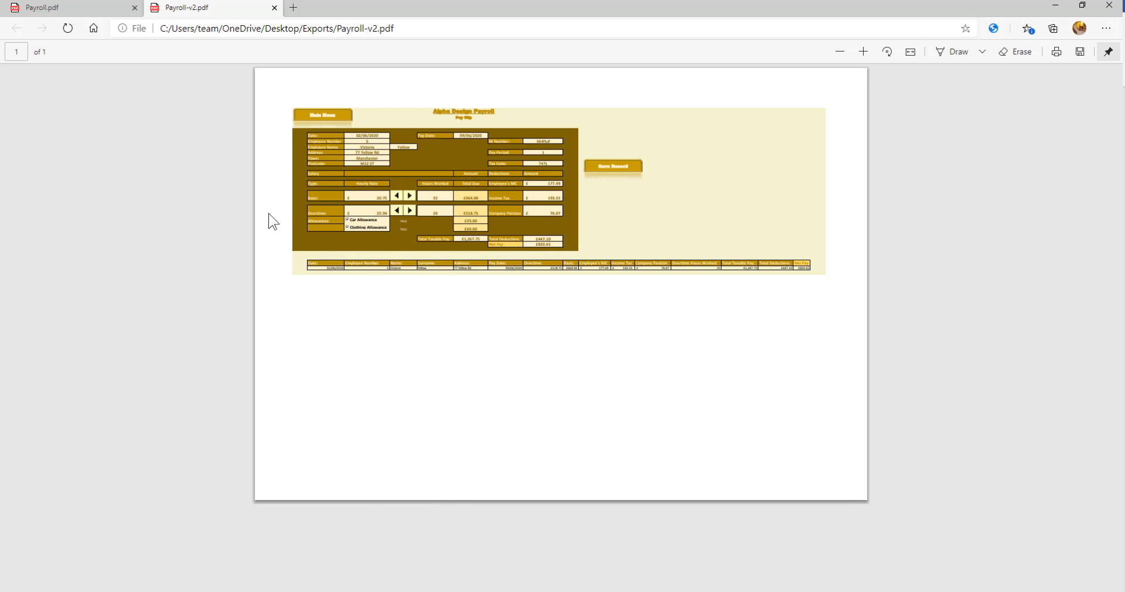
pyautogui.click(1054, 6)
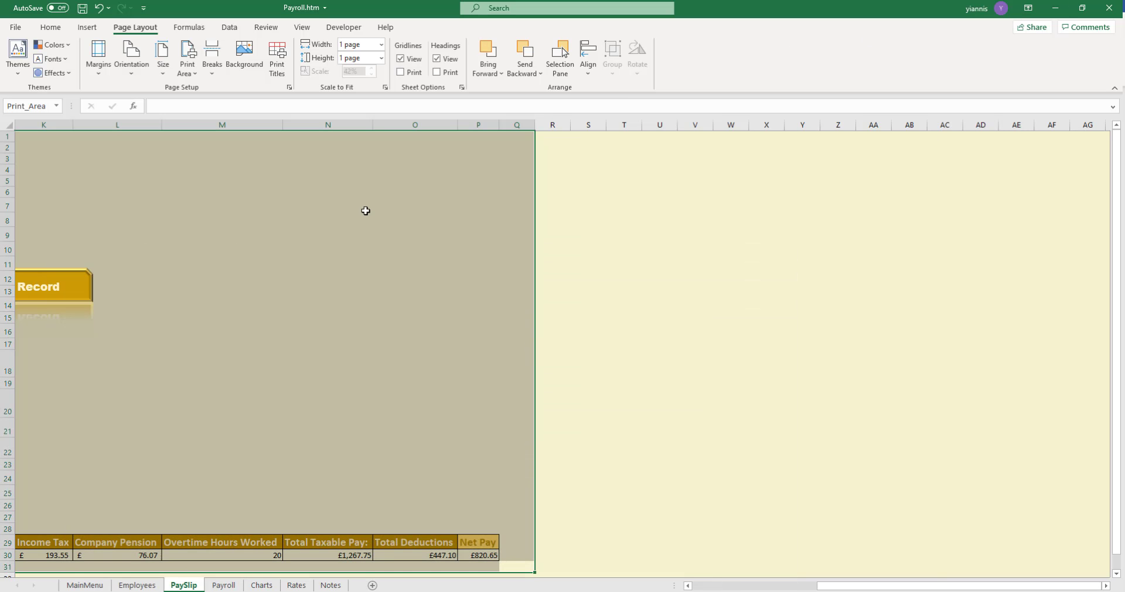
# Export the entire workbook as the web page Payroll.htm to the Exports folder in Documents
pyautogui.click(143, 214)
pyautogui.moveTo(83, 195); pyautogui.dragTo(2, 174)
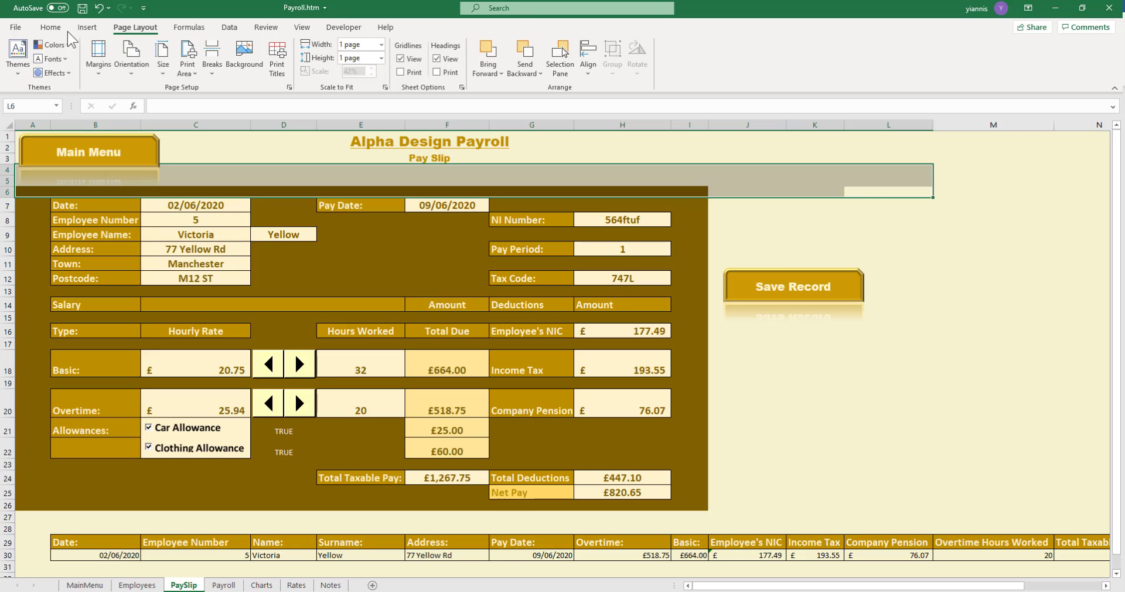
pyautogui.click(16, 30)
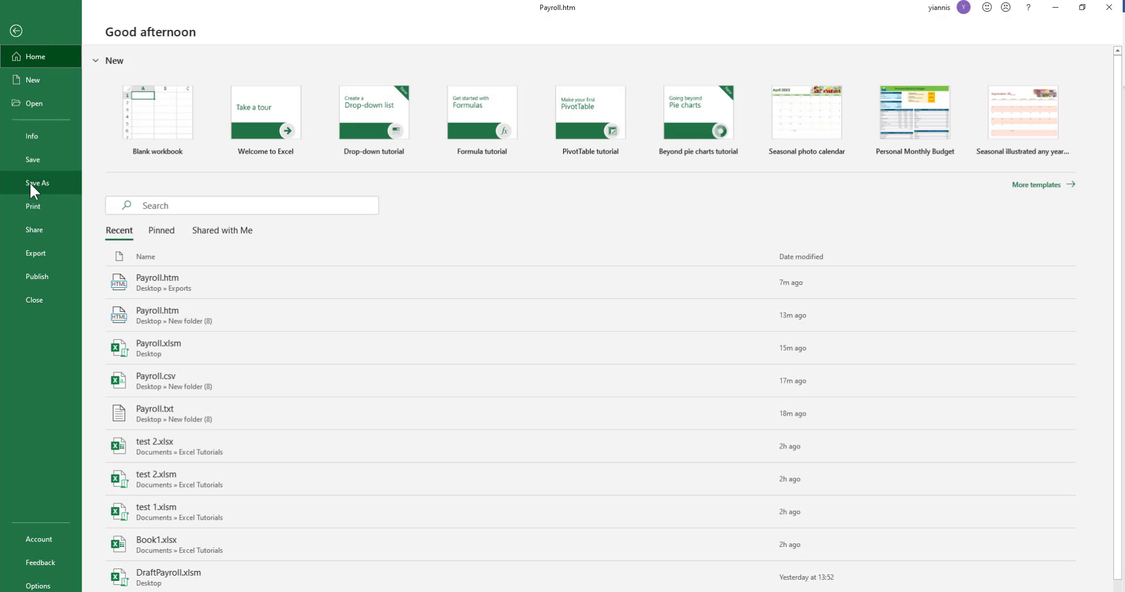
pyautogui.click(47, 255)
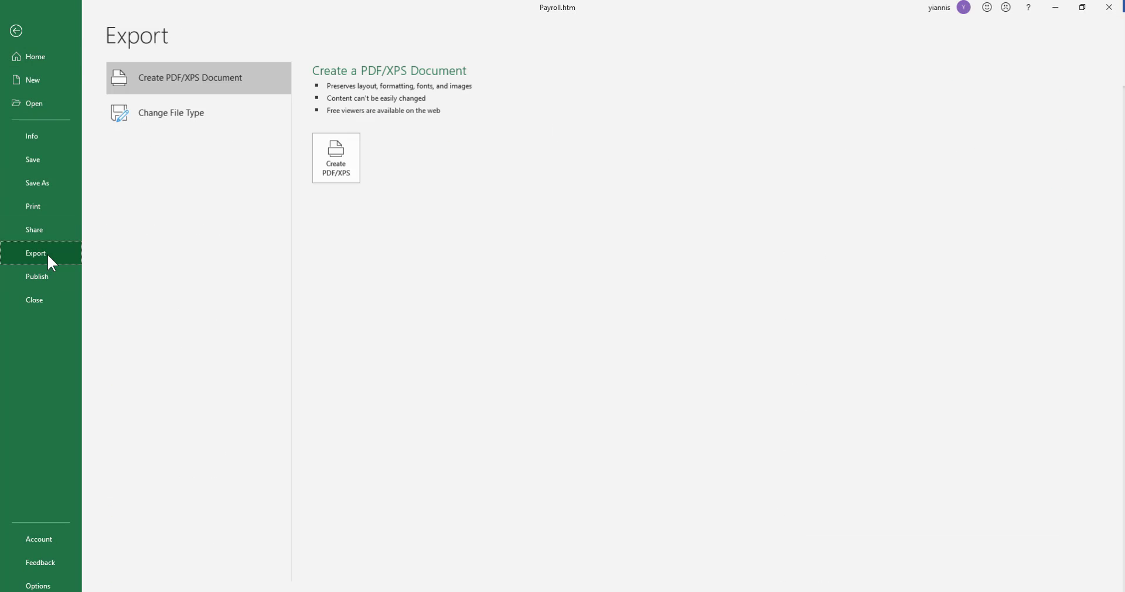
pyautogui.click(168, 130)
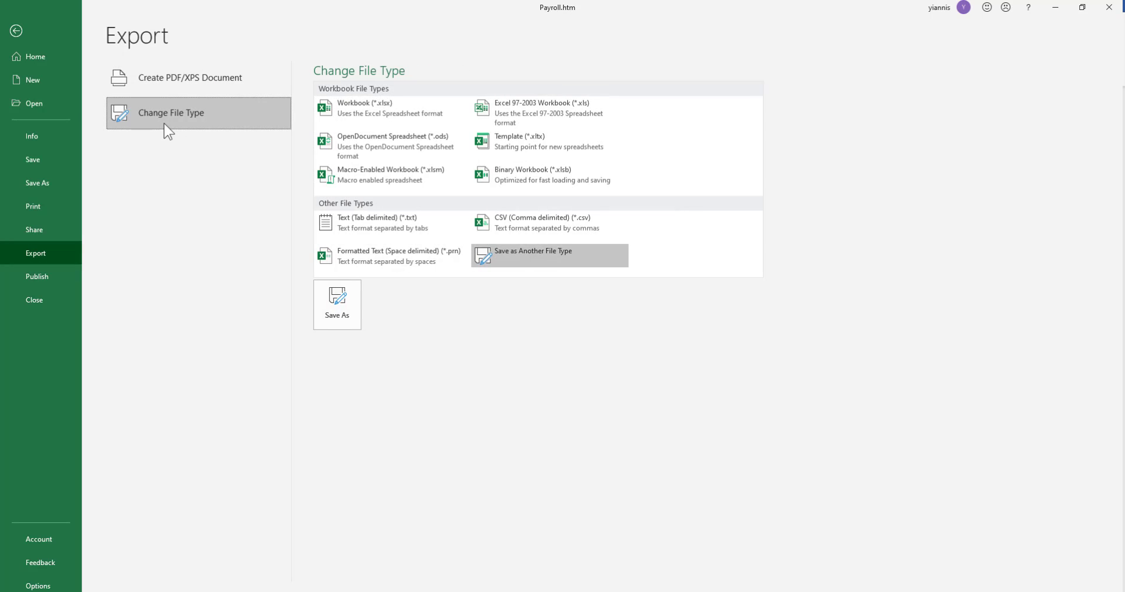
pyautogui.click(336, 303)
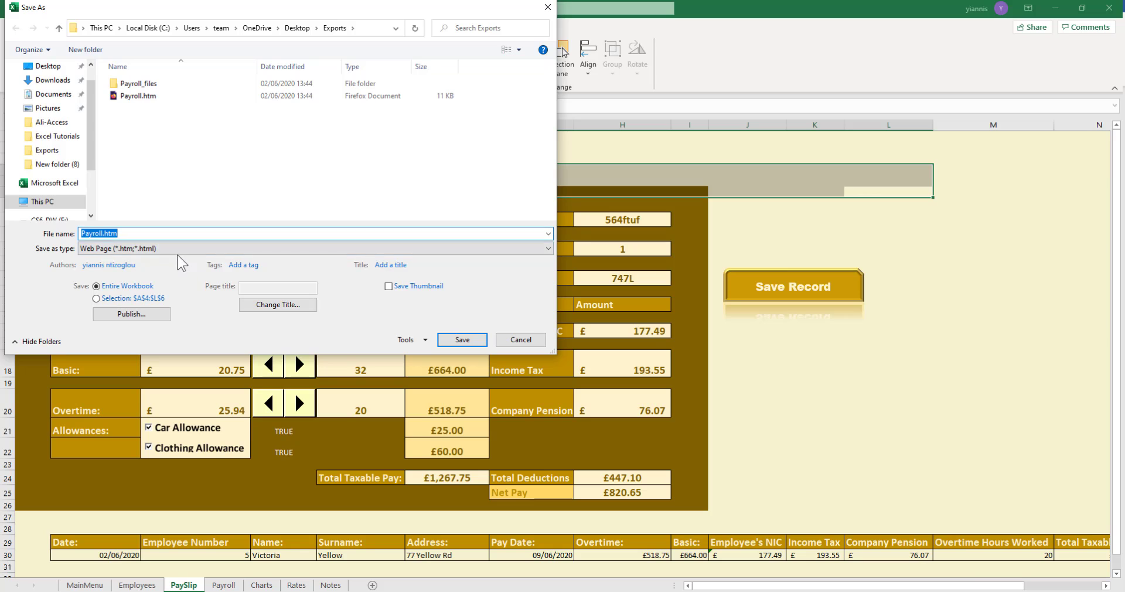
pyautogui.click(50, 96)
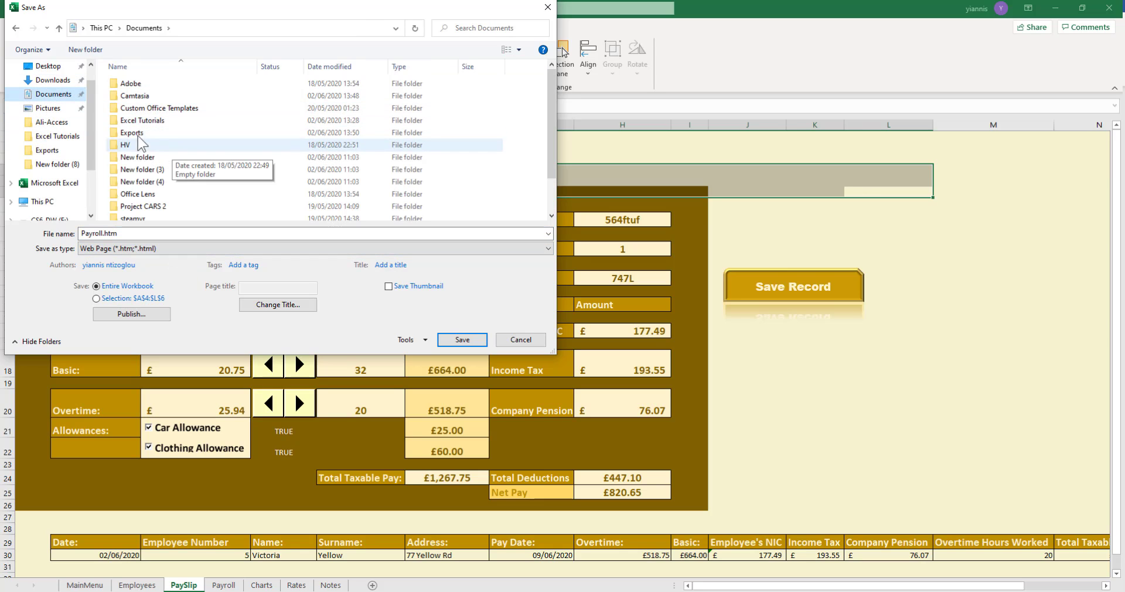
pyautogui.doubleClick(130, 132)
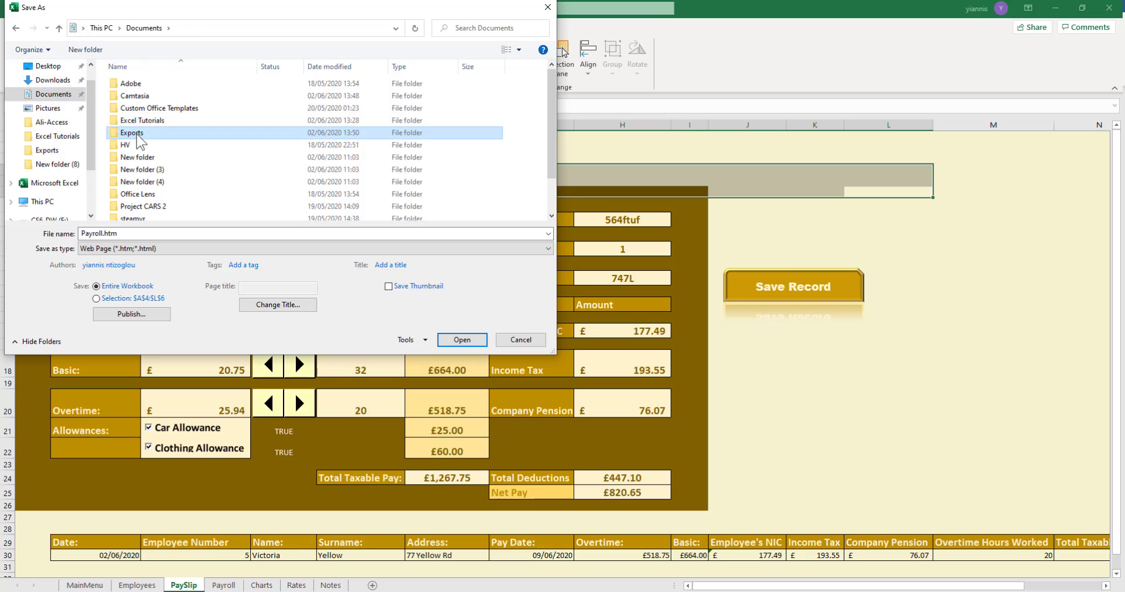
pyautogui.click(125, 249)
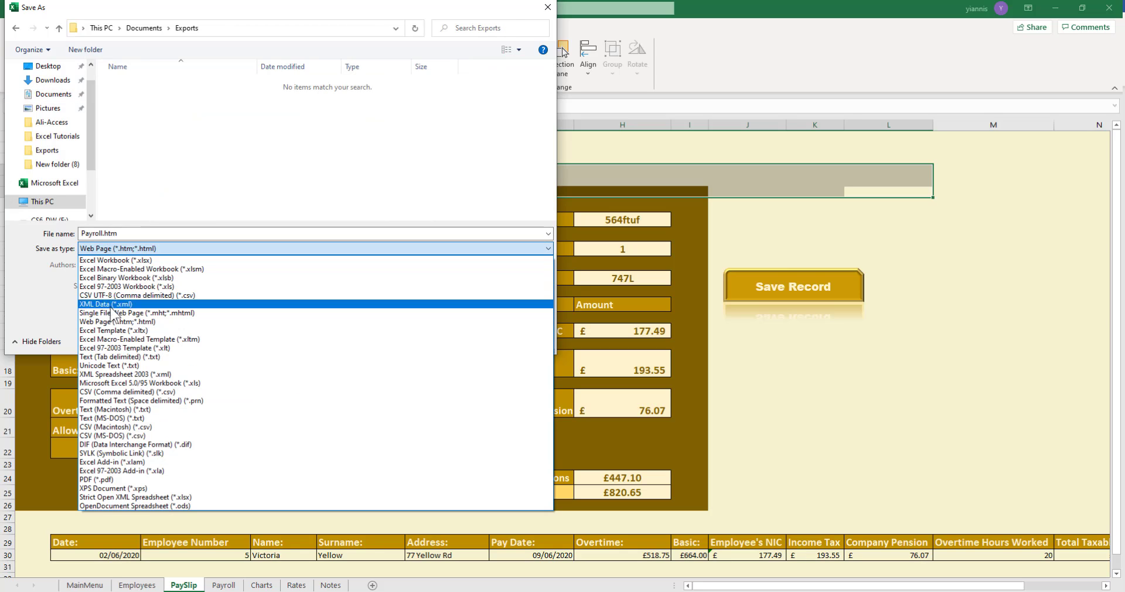
pyautogui.click(157, 323)
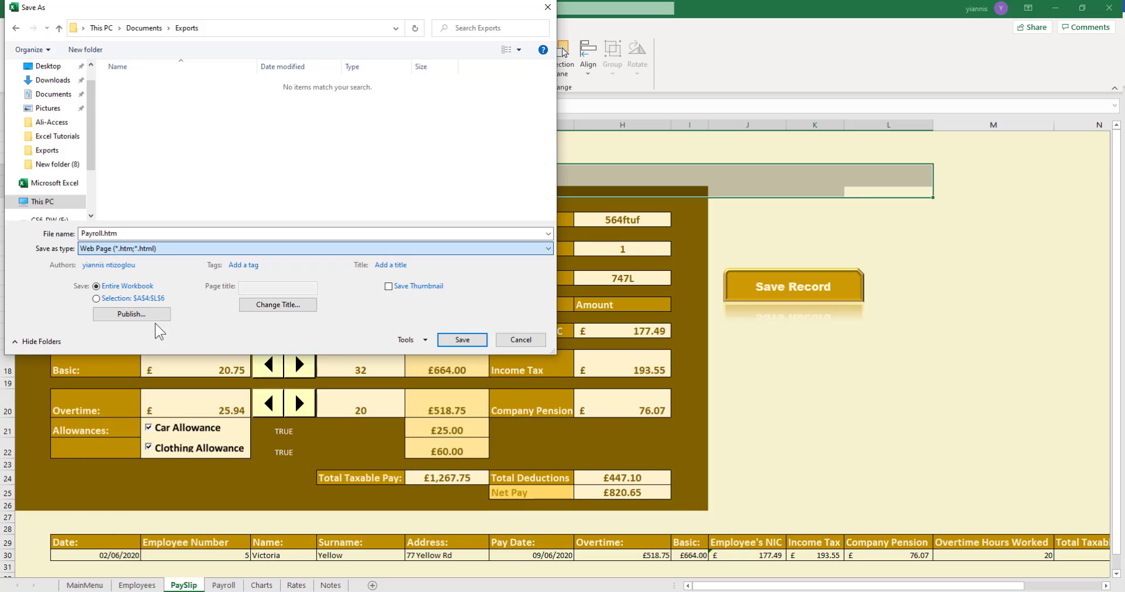
pyautogui.click(462, 340)
pyautogui.click(521, 345)
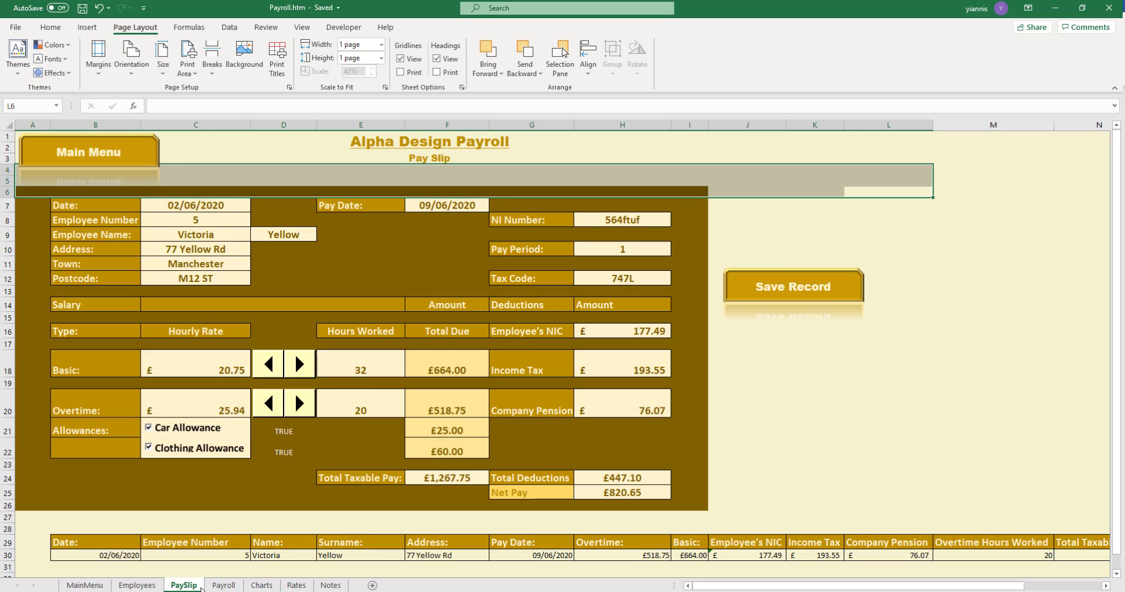
# Switch to File Explorer, open the Exports folder in Documents and select the Payroll_files folder
pyautogui.hotkey('alt', 'Tab')
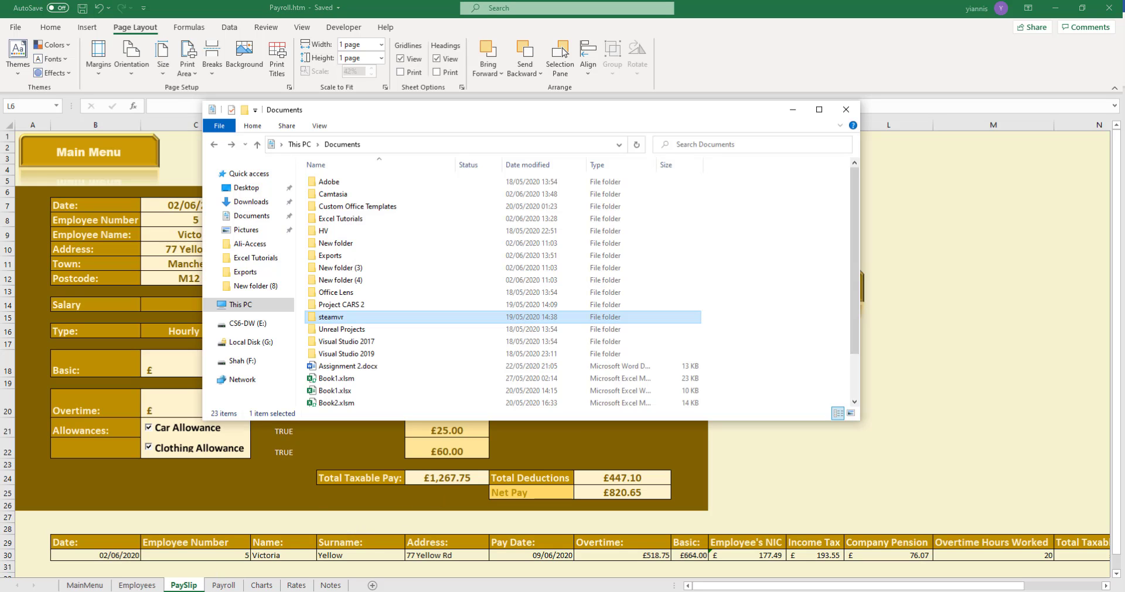
pyautogui.doubleClick(331, 258)
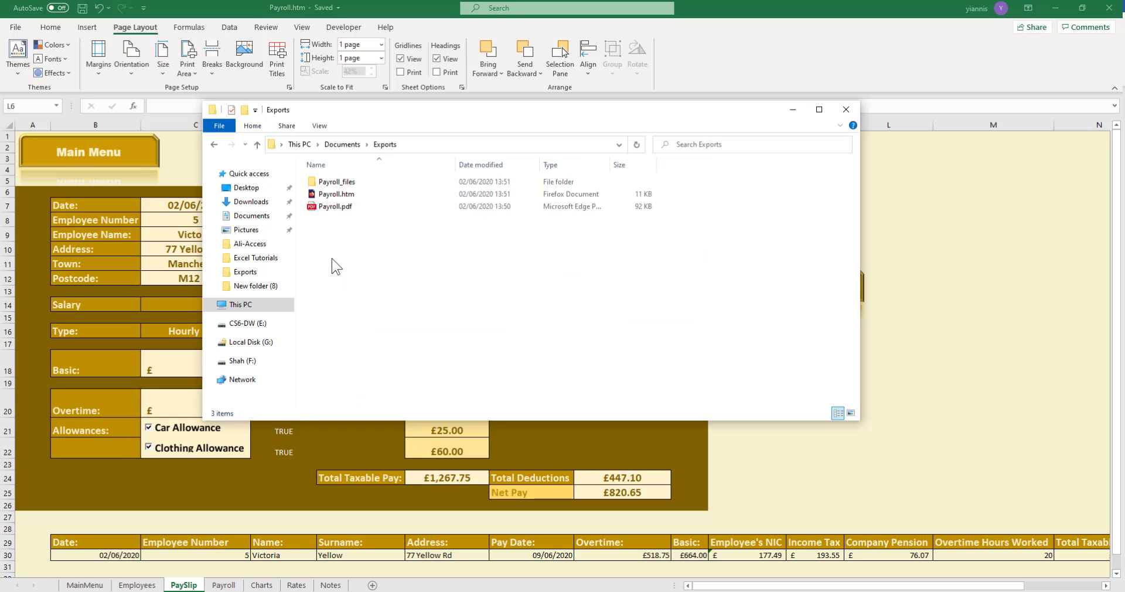
pyautogui.click(329, 185)
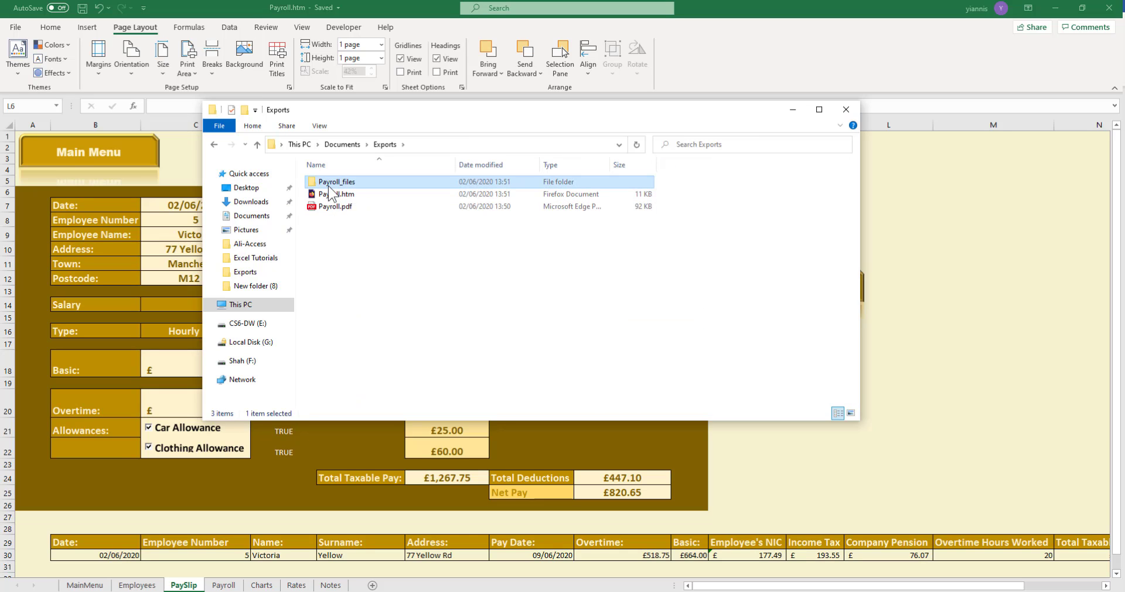
# Open the Payroll_files folder, look through its exported images and sheet files, and return to the Exports folder
pyautogui.doubleClick(328, 186)
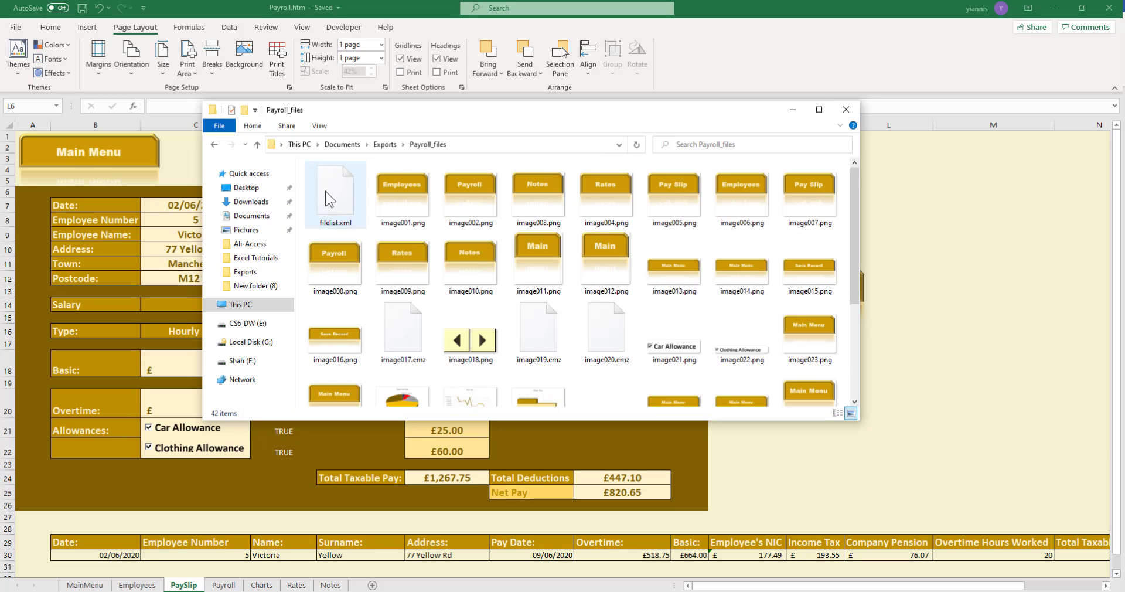
pyautogui.scroll(-3, 583, 328)
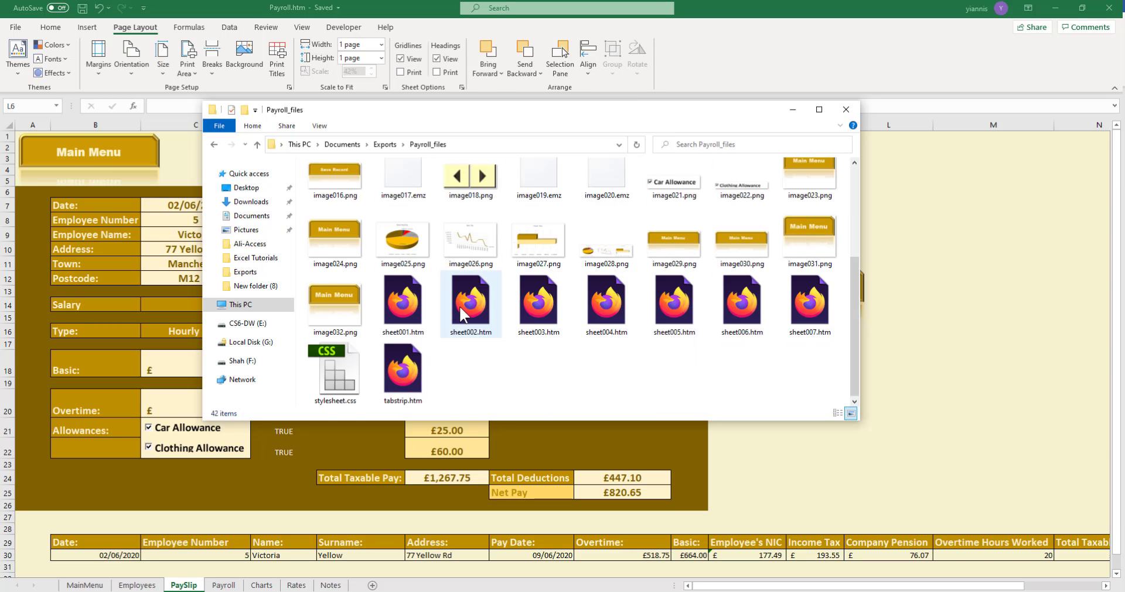
pyautogui.scroll(3, 584, 328)
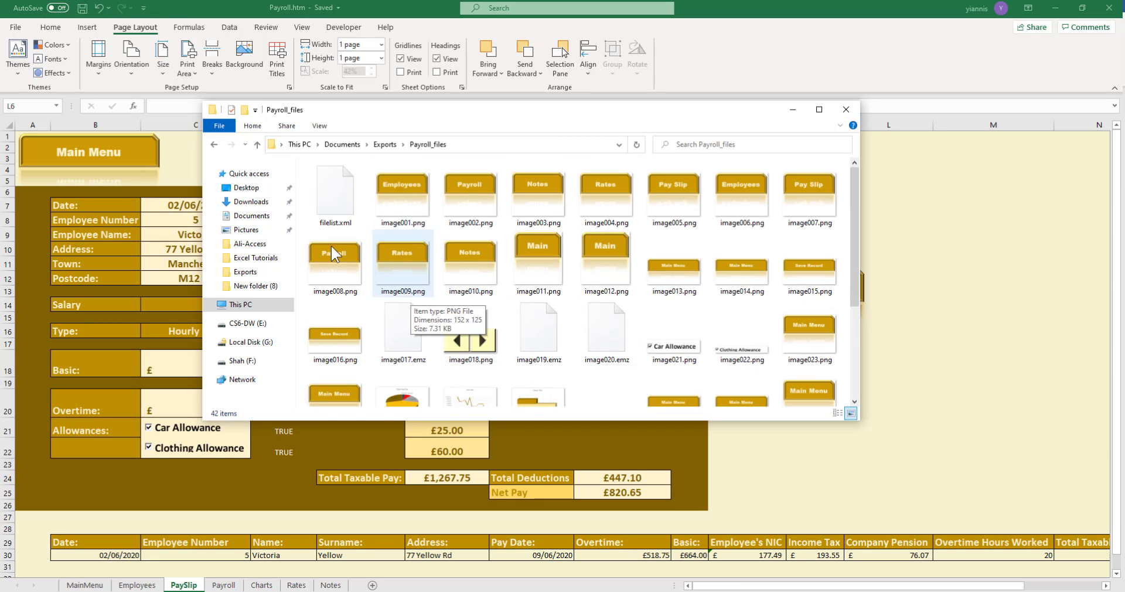
pyautogui.click(214, 144)
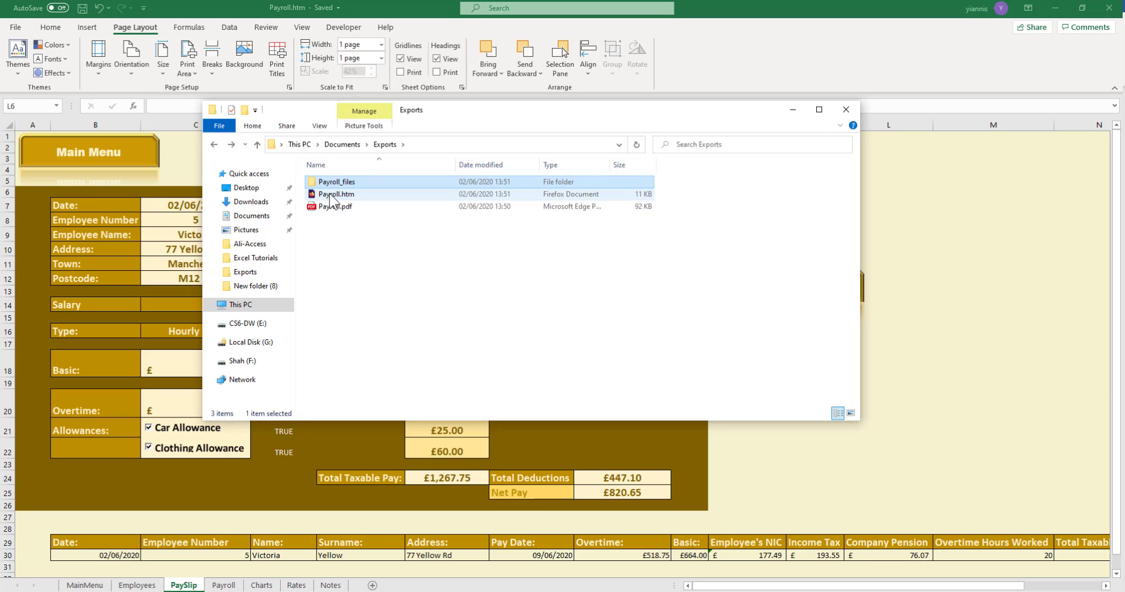
# Open Payroll.htm in Firefox and examine the pay slip page, testing whether its arrow controls and amounts are interactive
pyautogui.doubleClick(330, 195)
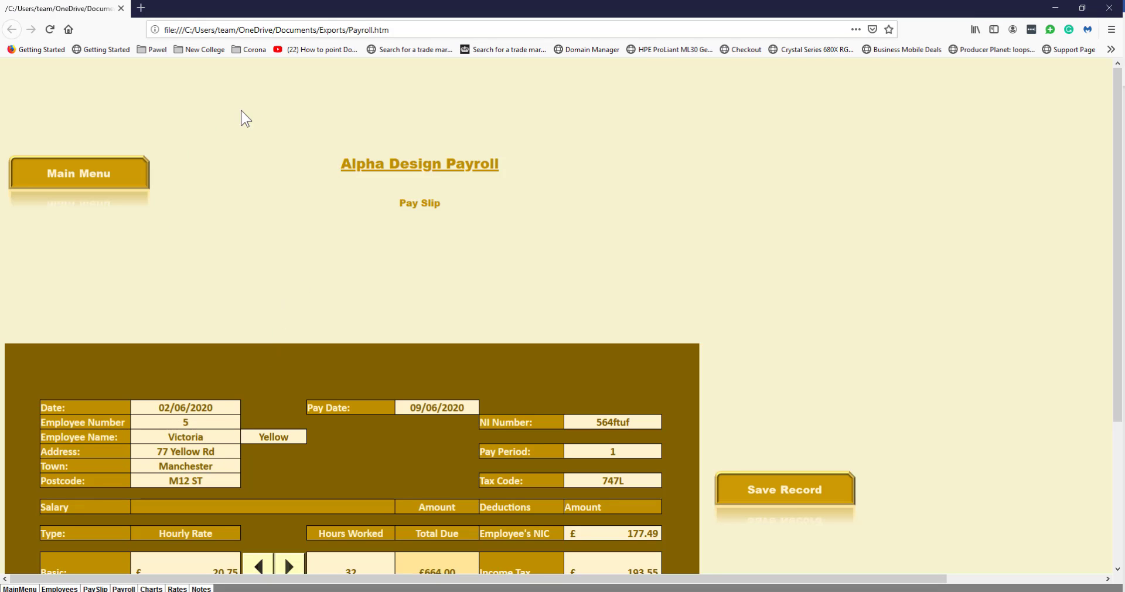
pyautogui.scroll(-3, 218, 517)
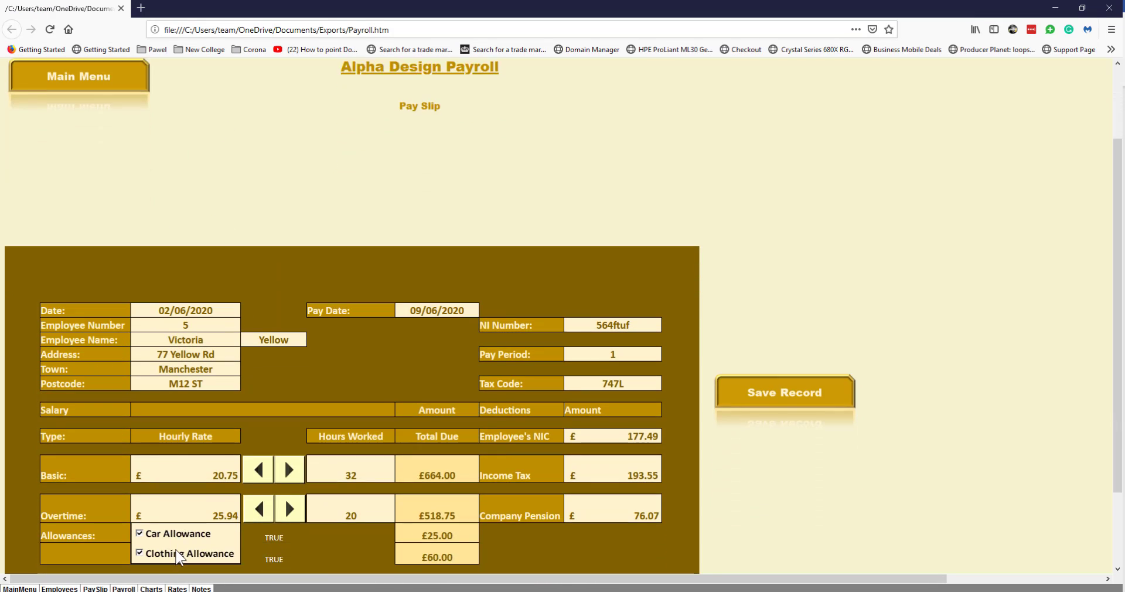
pyautogui.scroll(3, 193, 502)
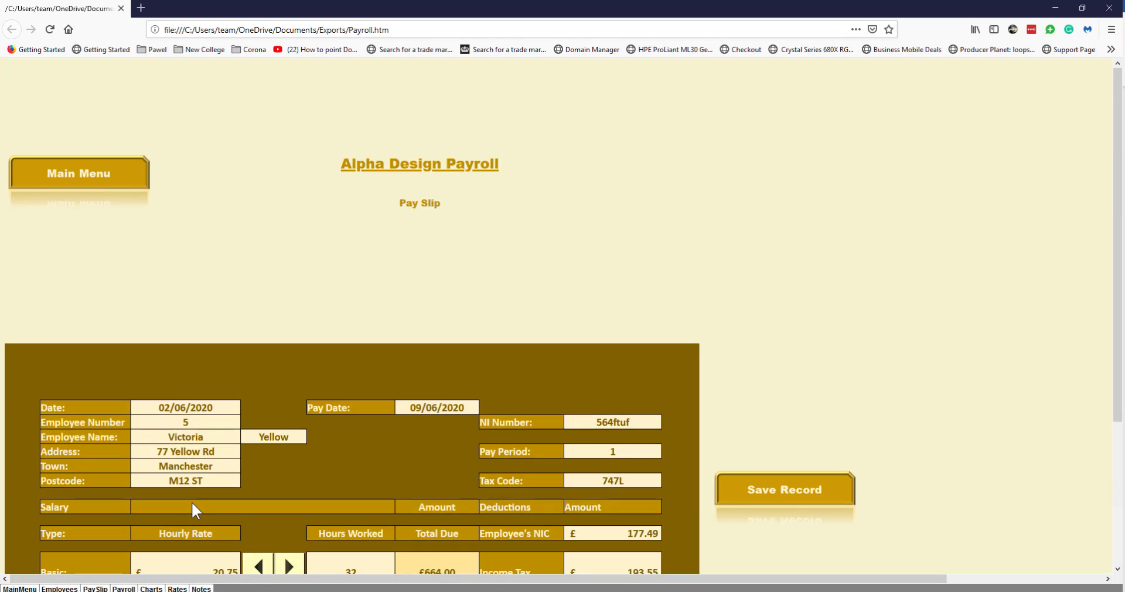
pyautogui.scroll(-3, 192, 501)
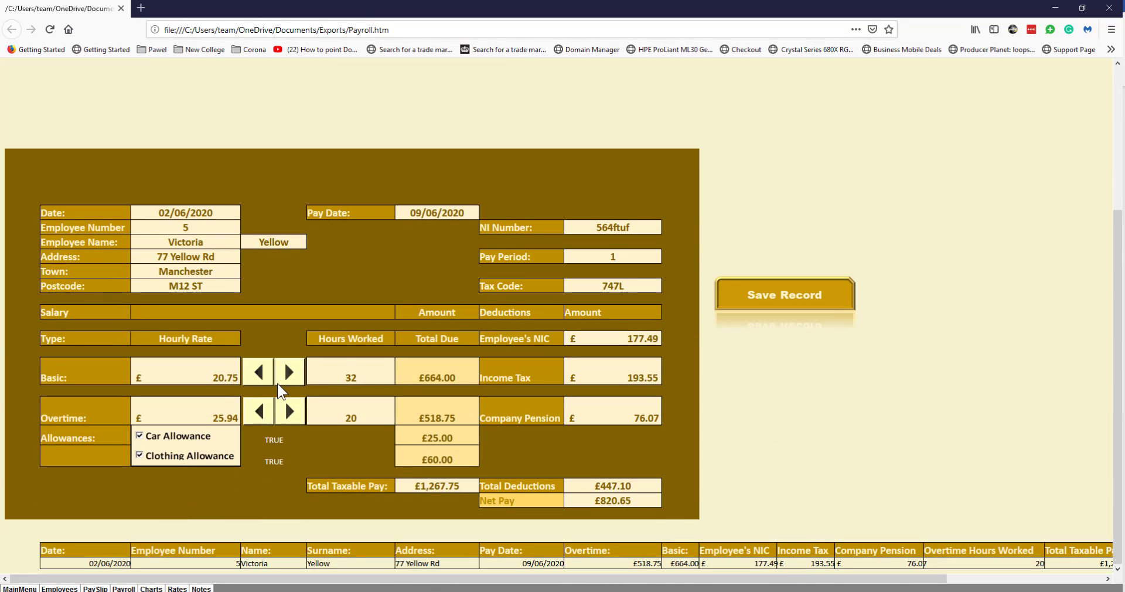
pyautogui.moveTo(278, 409); pyautogui.dragTo(430, 378)
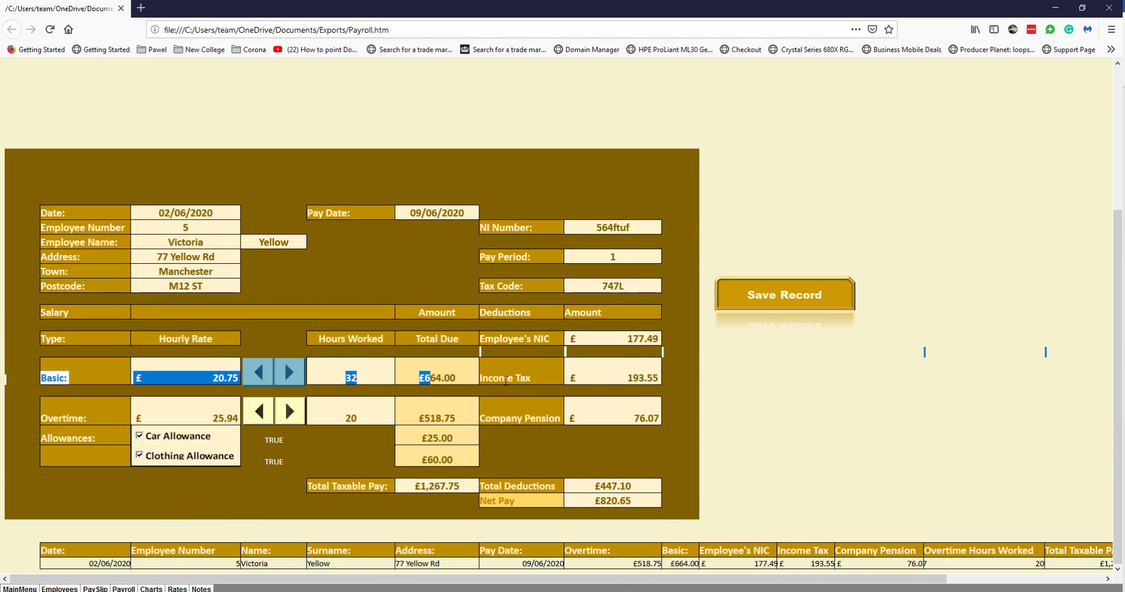
pyautogui.moveTo(505, 380); pyautogui.dragTo(516, 379)
pyautogui.moveTo(737, 437); pyautogui.dragTo(495, 368)
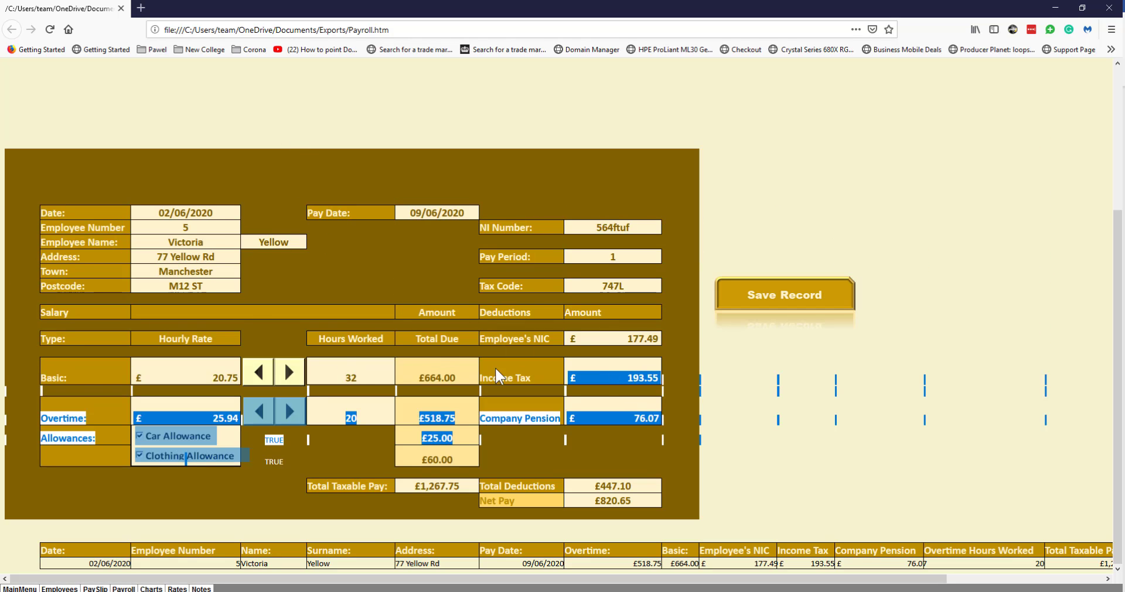
pyautogui.click(381, 542)
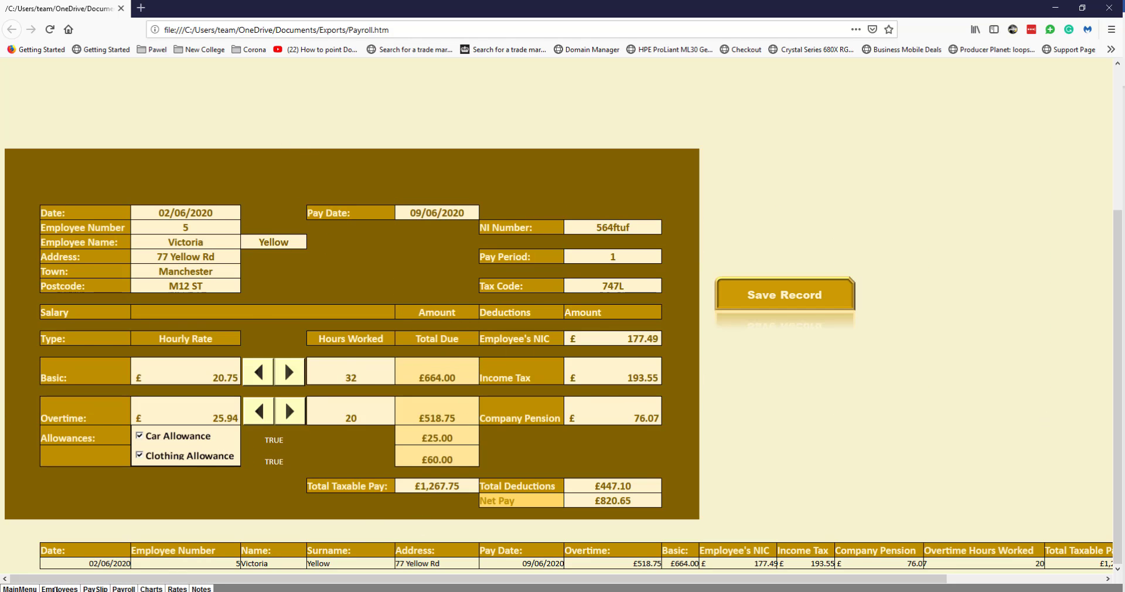
# View the other sheets of the exported web page, including Employees and Charts, and minimise the browser window
pyautogui.click(59, 588)
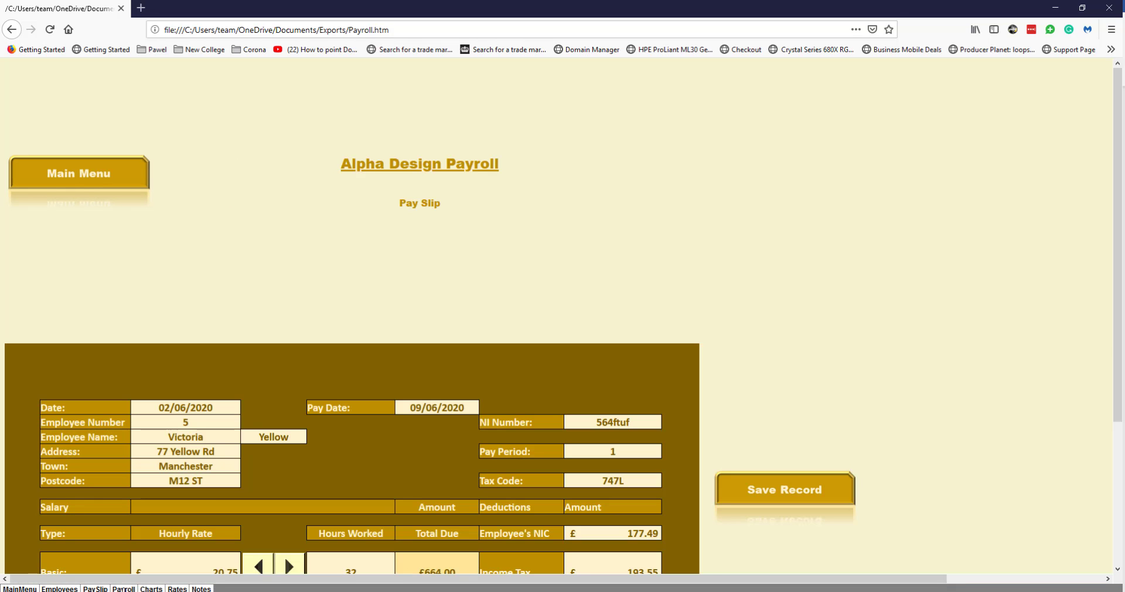
pyautogui.click(283, 554)
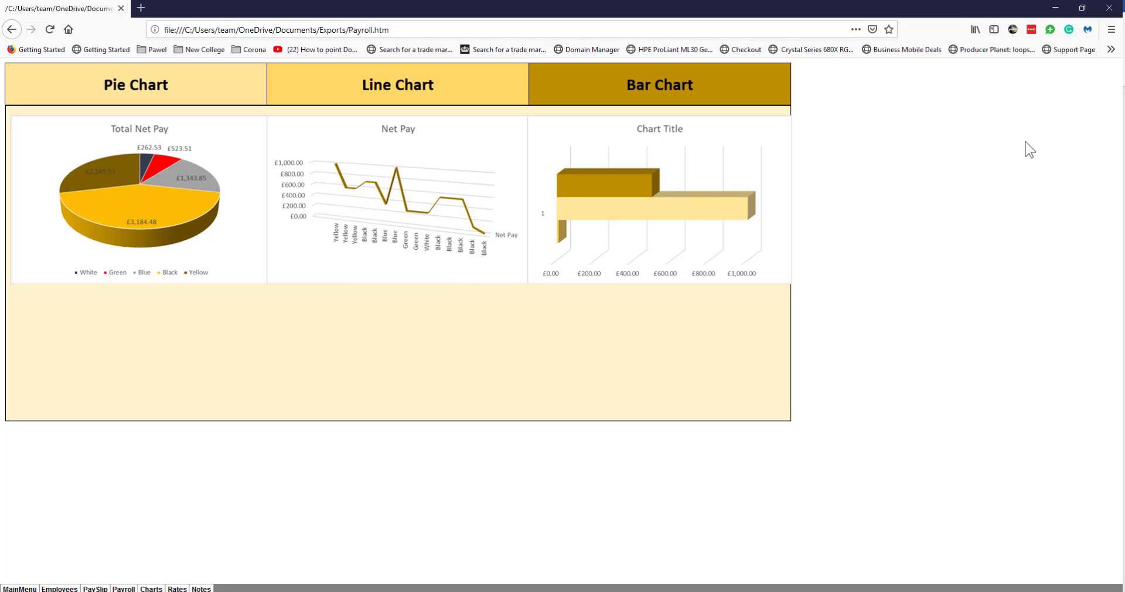
pyautogui.click(1055, 8)
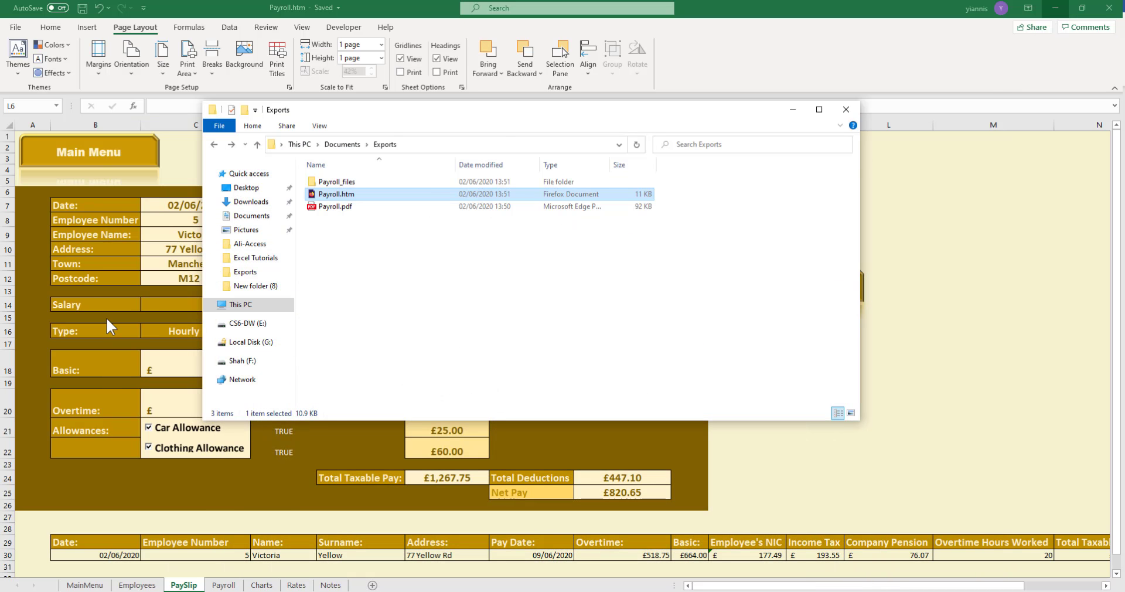
# Return to Excel and export only the active PaySlip sheet as the comma-delimited file Payroll-v1.csv to the Exports folder in Documents
pyautogui.click(93, 276)
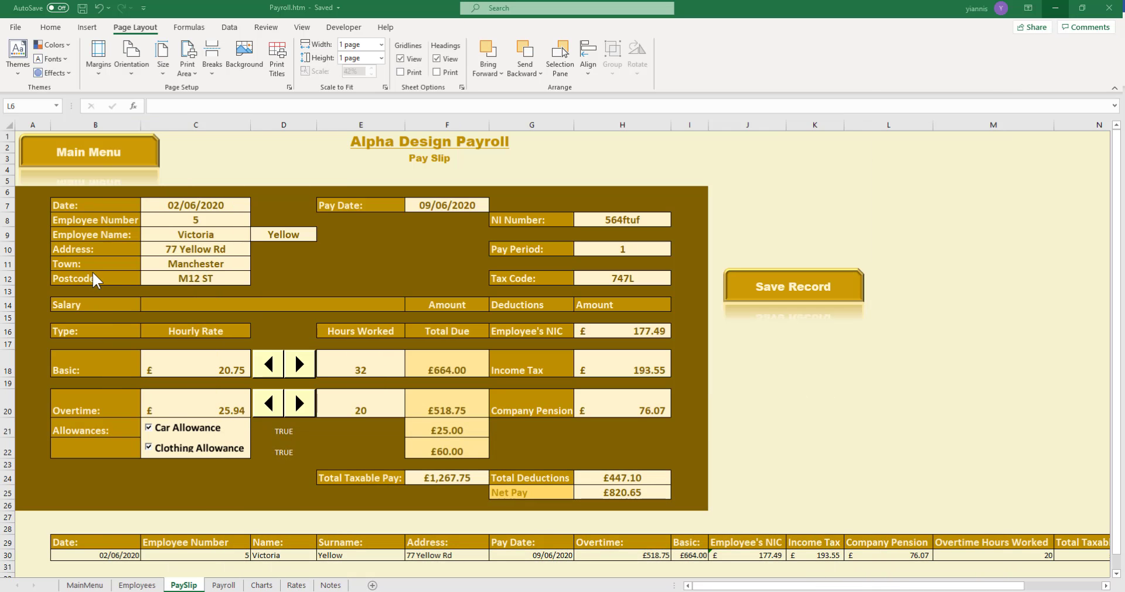
pyautogui.click(16, 27)
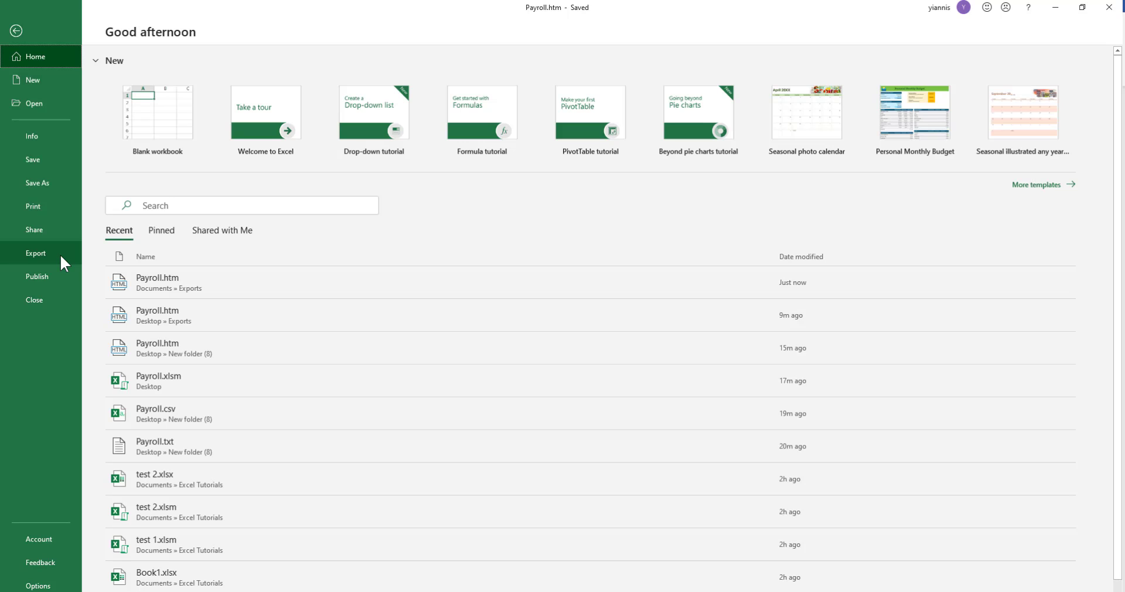
pyautogui.click(60, 254)
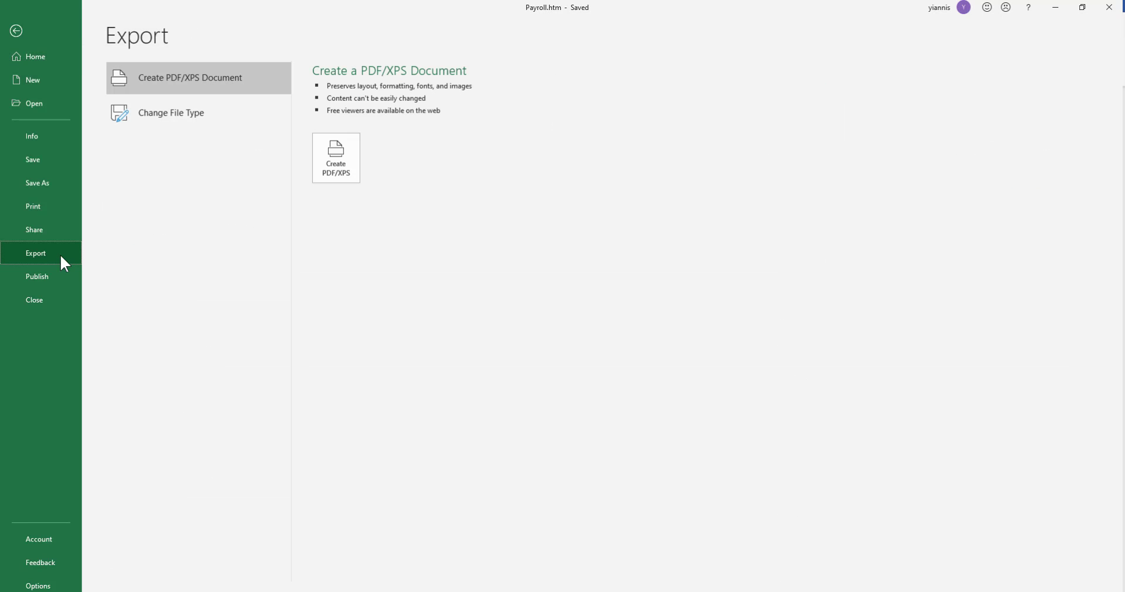
pyautogui.click(173, 117)
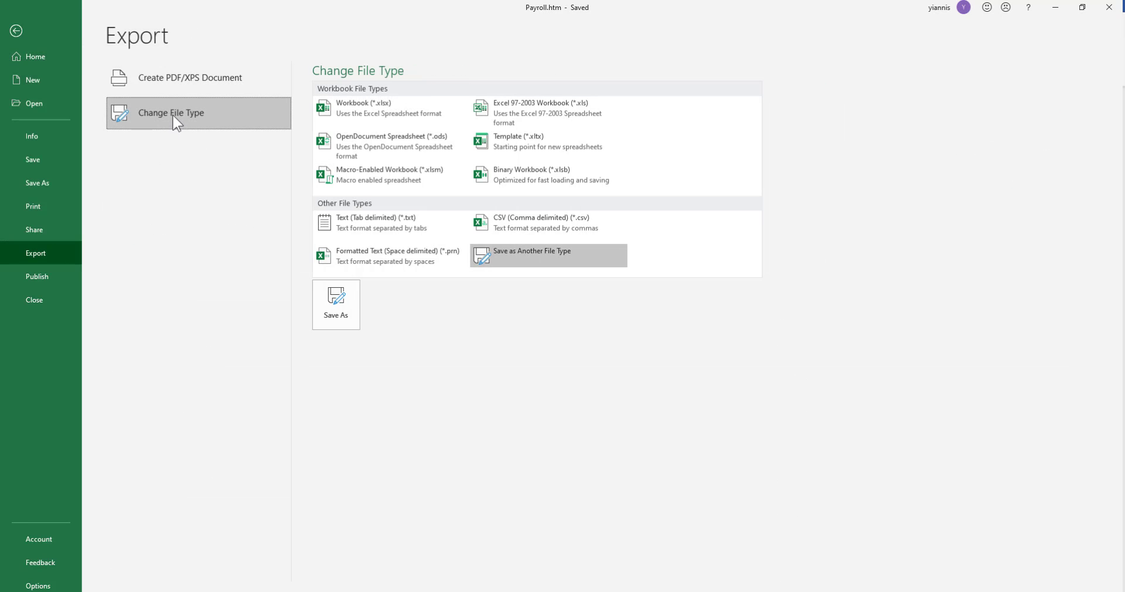
pyautogui.click(558, 227)
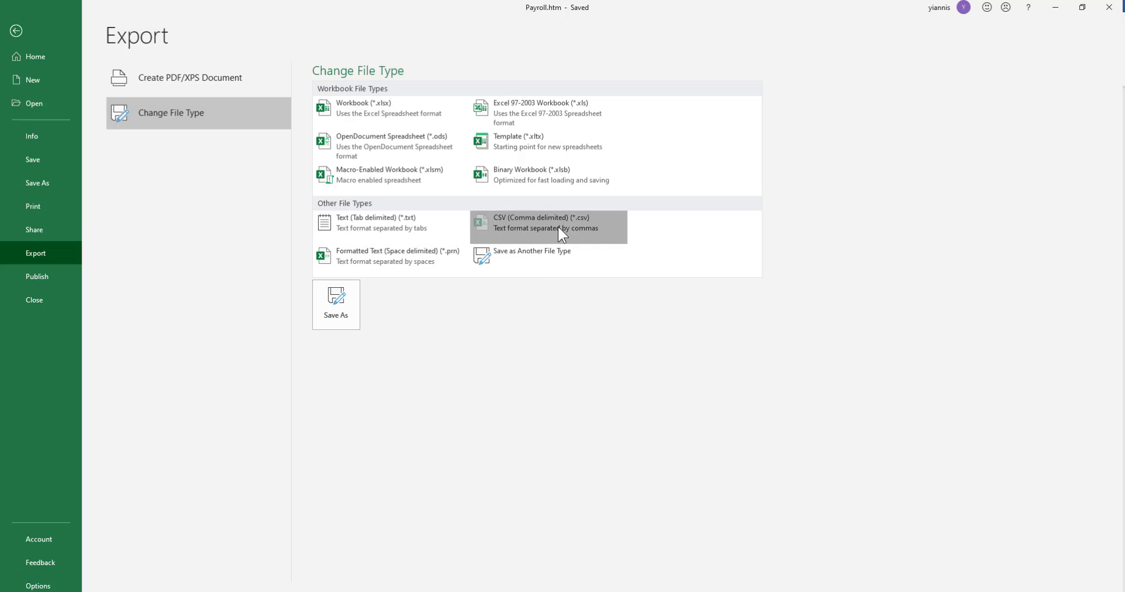
pyautogui.click(336, 305)
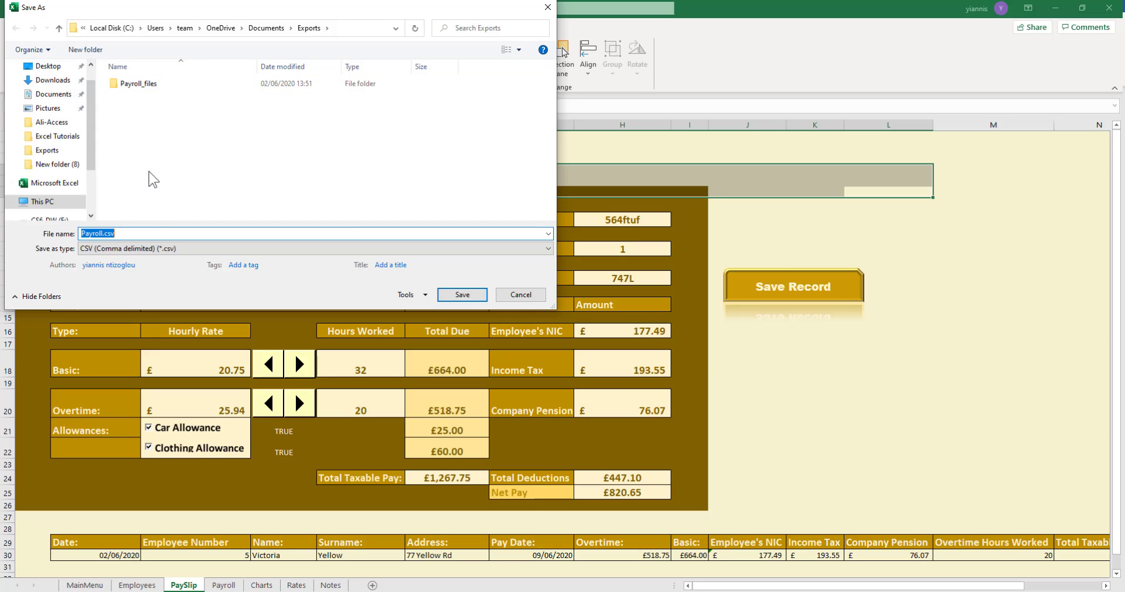
pyautogui.click(465, 293)
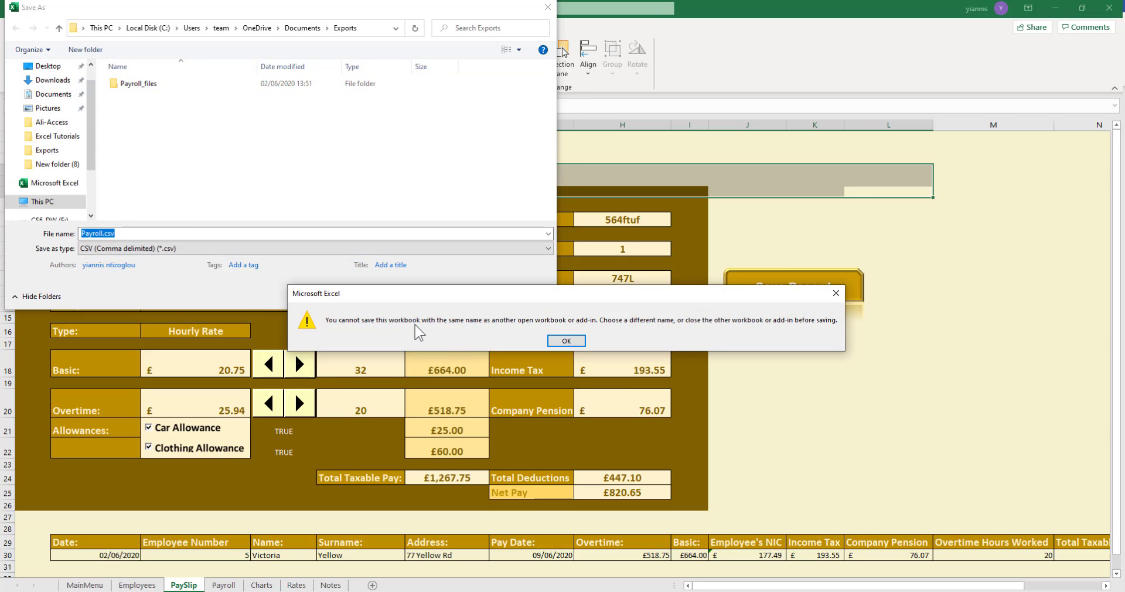
pyautogui.click(563, 342)
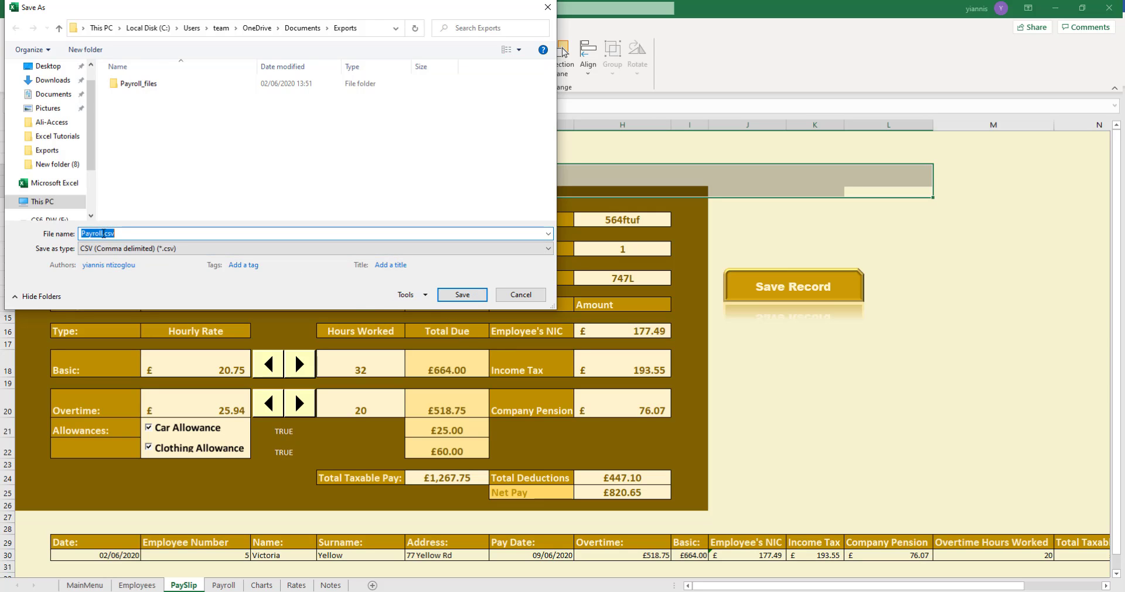
pyautogui.click(103, 233)
pyautogui.write('-v1')
pyautogui.click(470, 295)
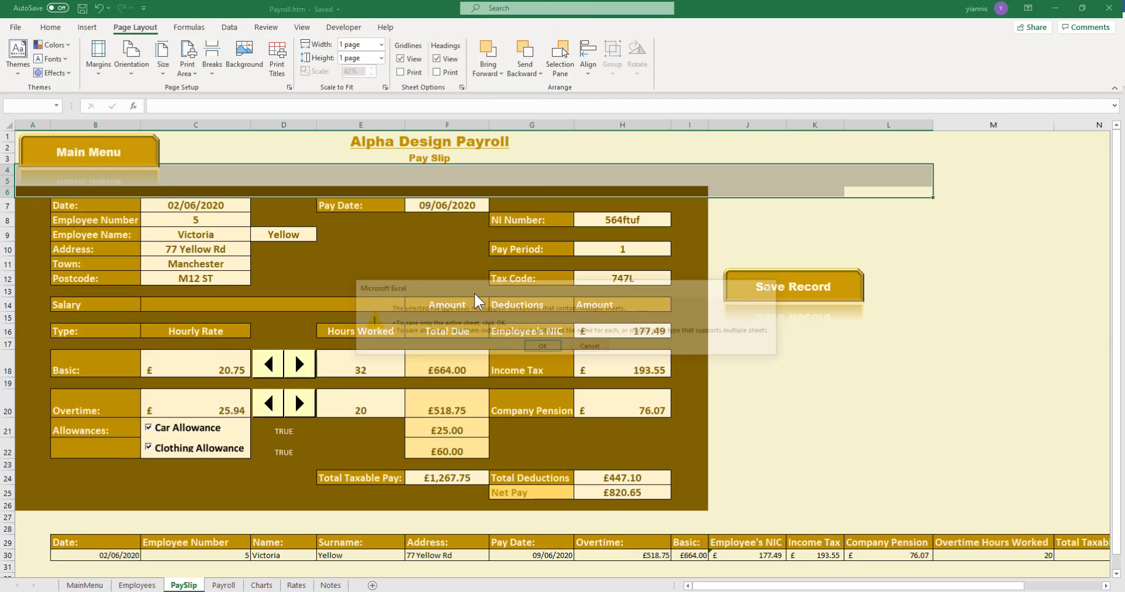
pyautogui.click(543, 345)
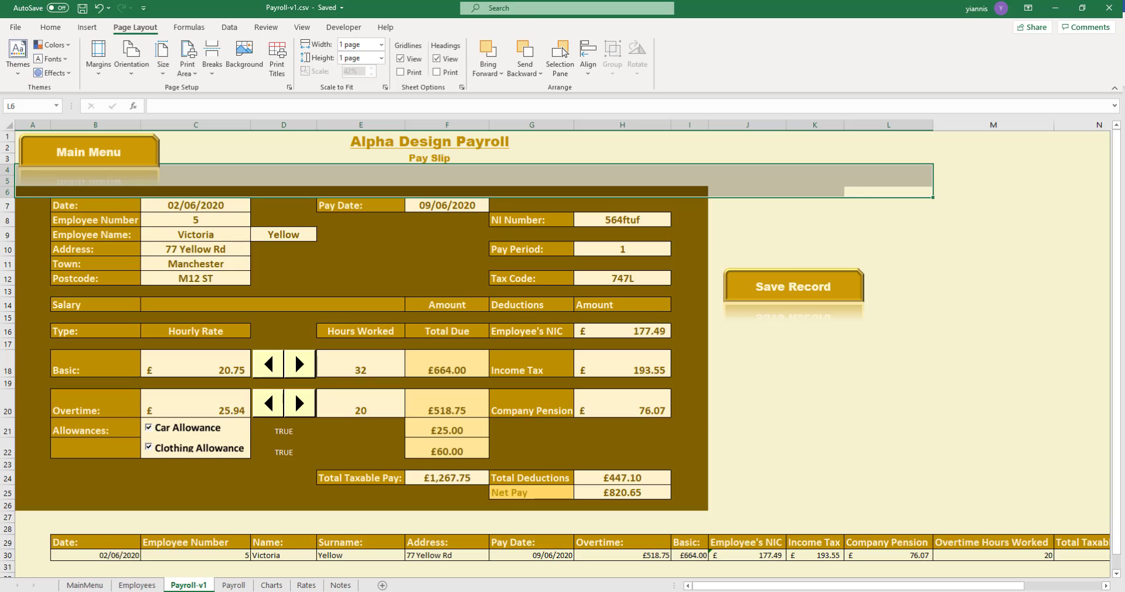
# Switch to File Explorer to check the Exports folder for the Payroll-v1.csv file, and return to the Excel workbook
pyautogui.click(189, 590)
pyautogui.click(357, 312)
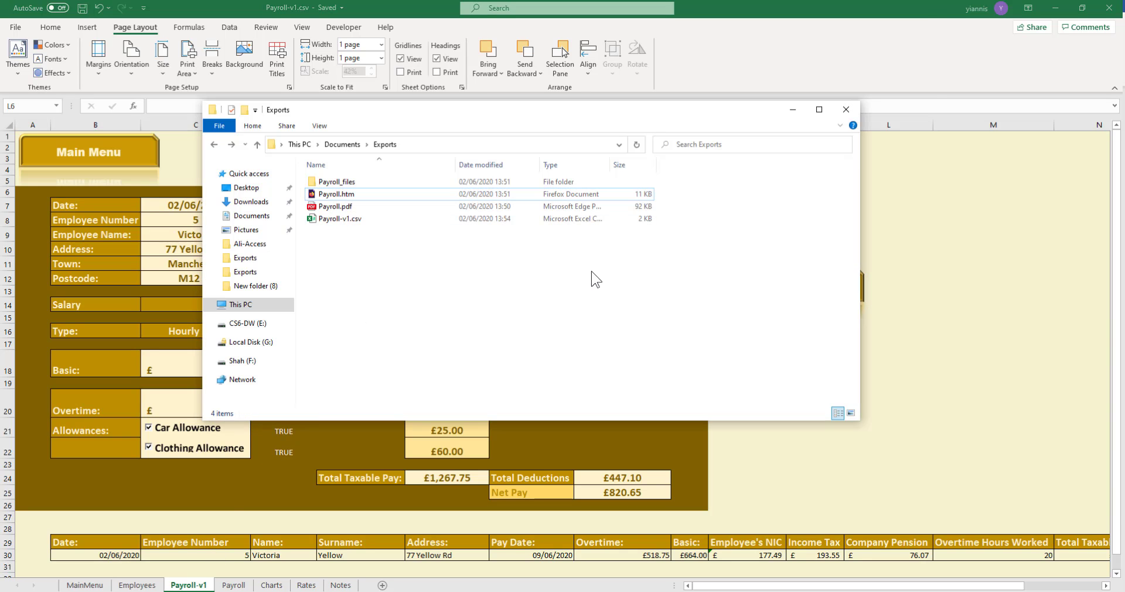
pyautogui.click(977, 236)
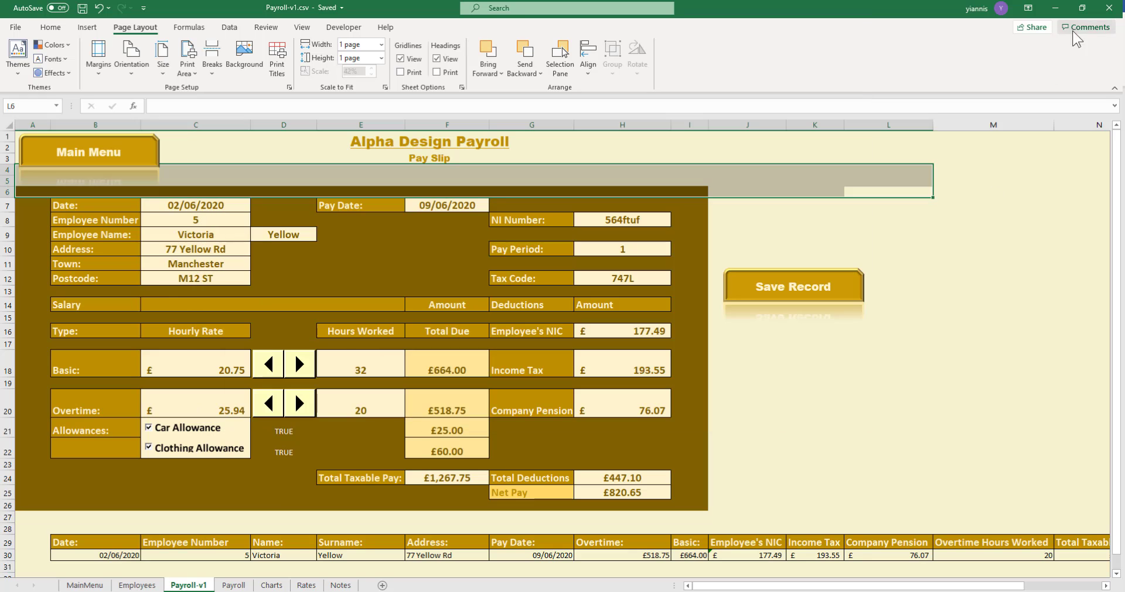
# Close the Payroll-v1.csv workbook without saving changes and close the other open workbook, Payroll.csv
pyautogui.click(1113, 8)
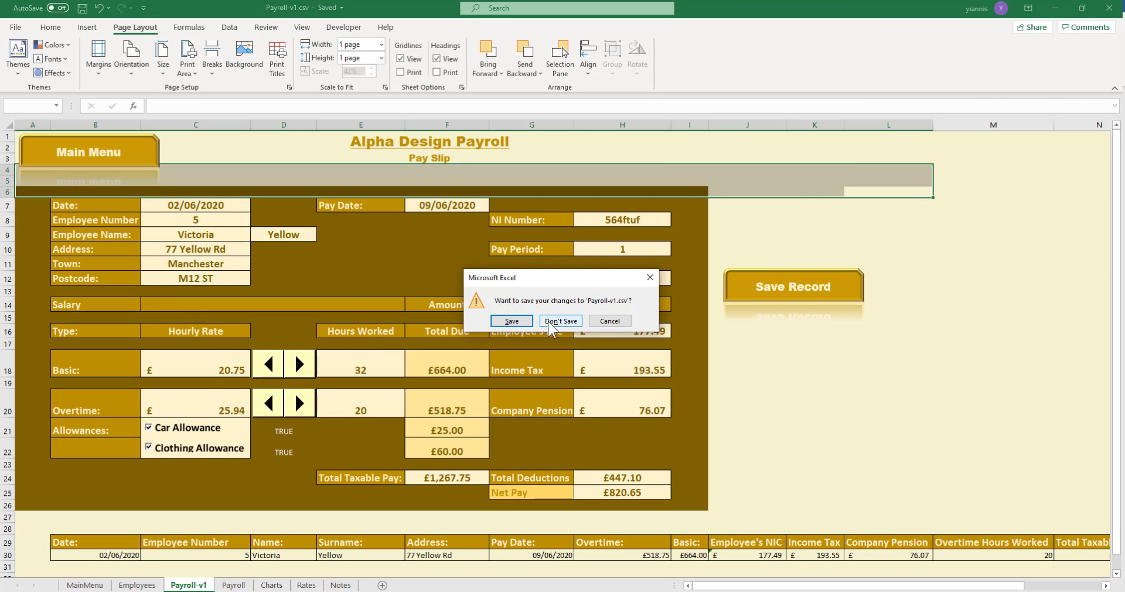
pyautogui.click(563, 322)
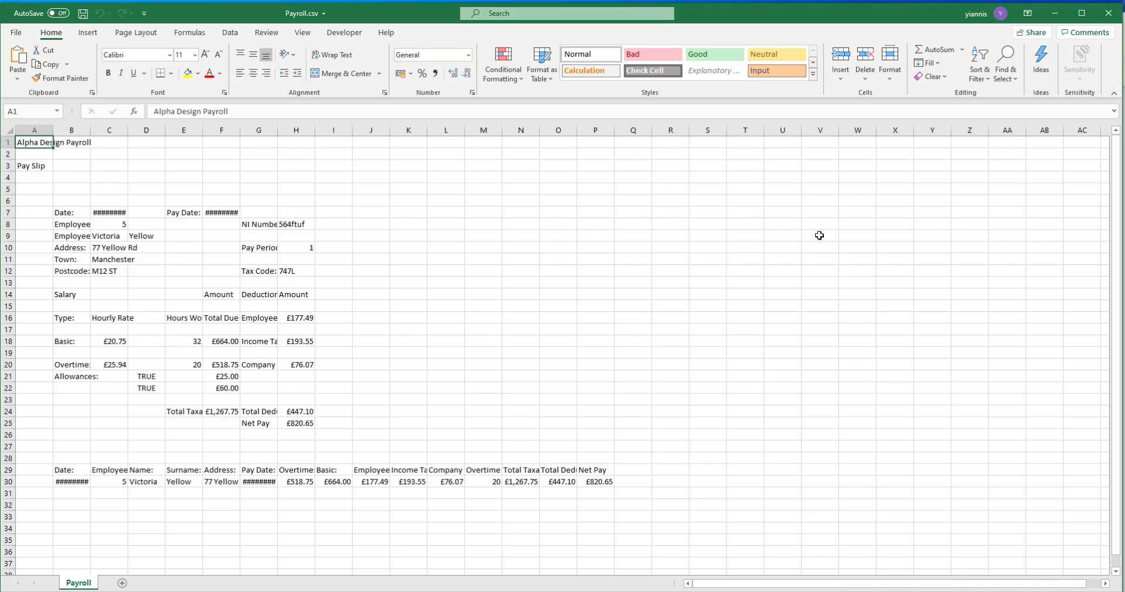
pyautogui.click(1108, 12)
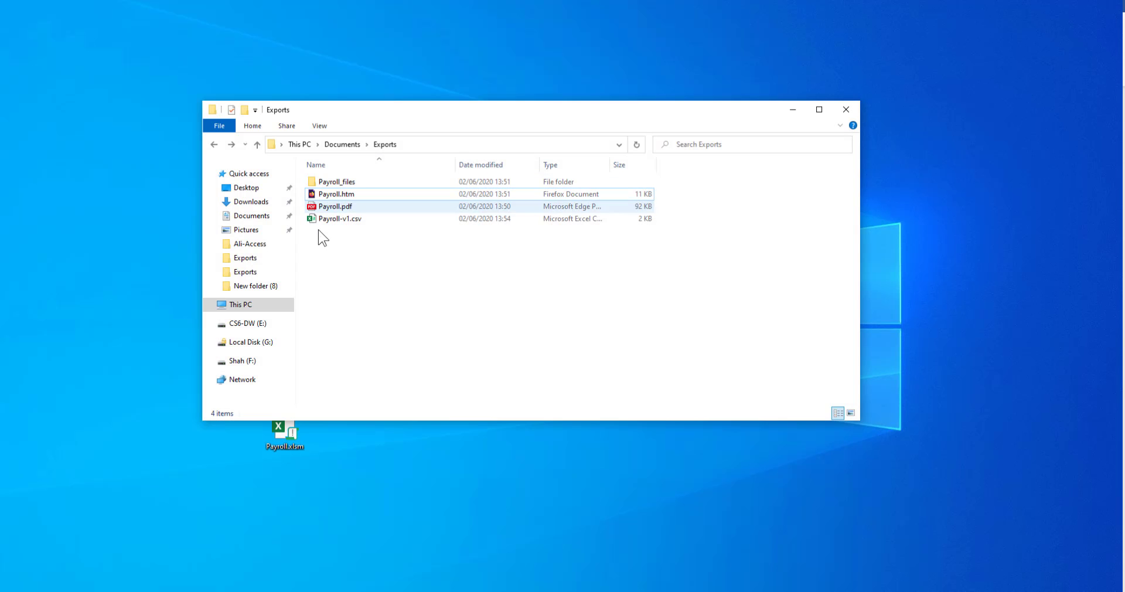
# Open Payroll-v1.csv from the Exports folder and examine the exported pay slip data across the sheet
pyautogui.click(329, 219)
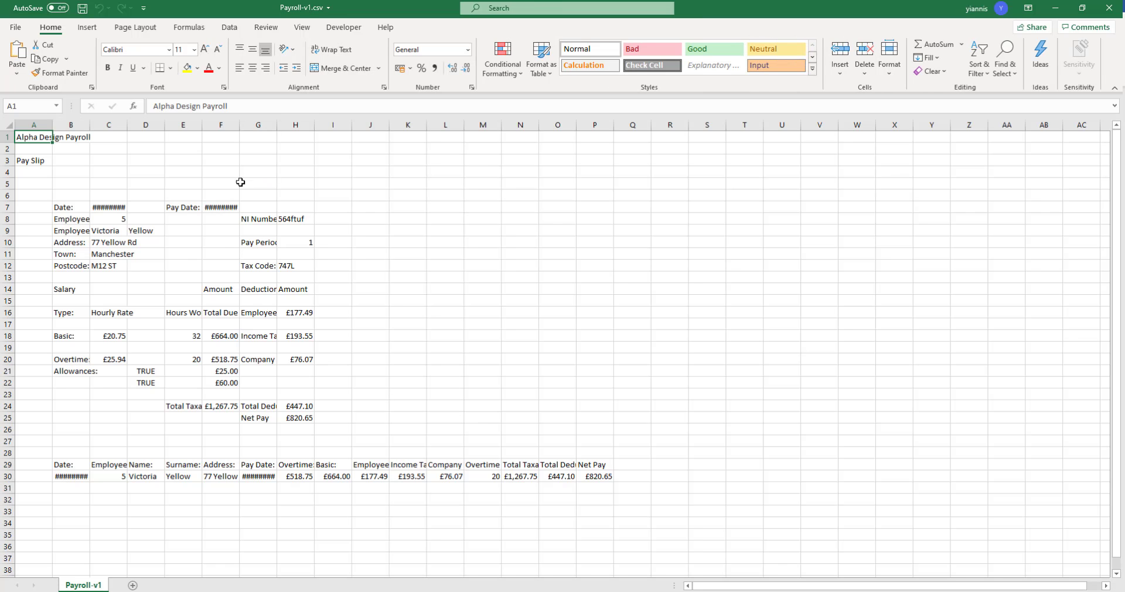
pyautogui.click(234, 171)
pyautogui.moveTo(83, 151); pyautogui.dragTo(670, 515)
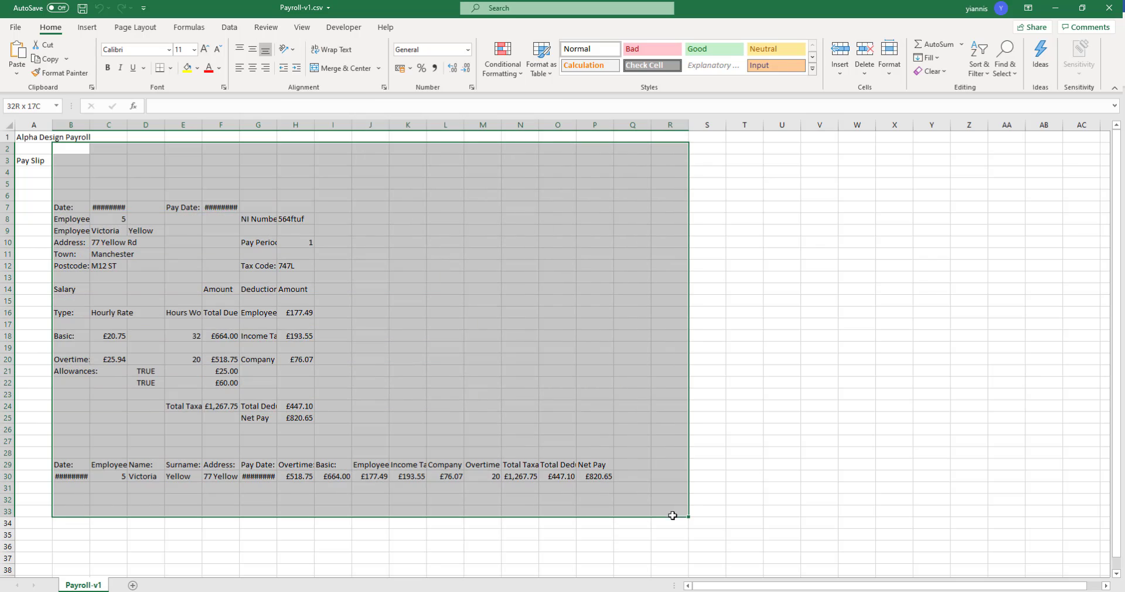
pyautogui.click(580, 497)
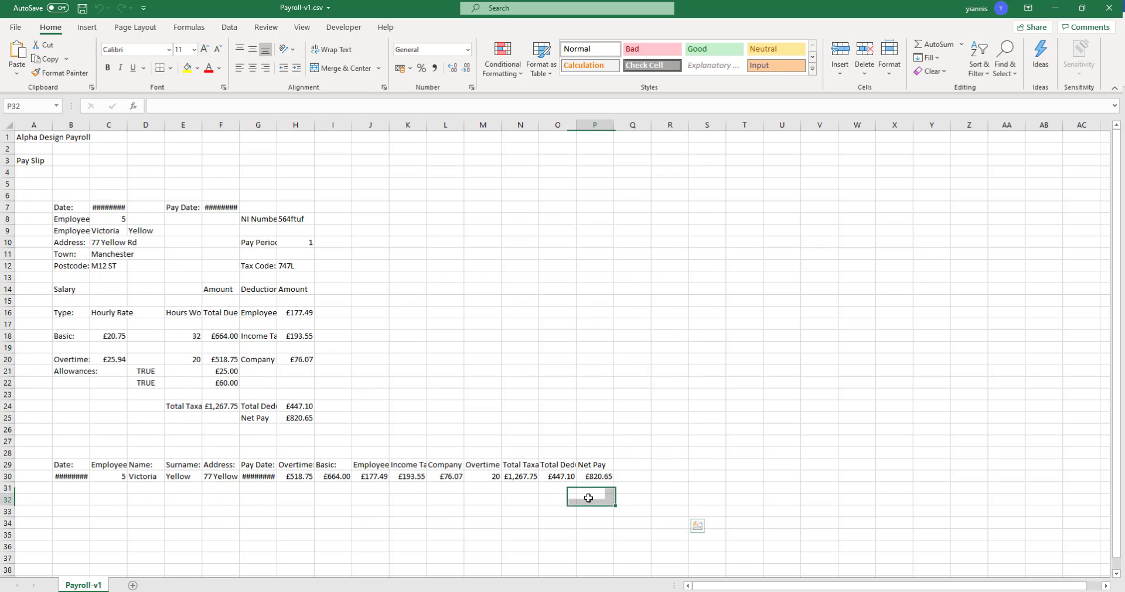
# Autofit columns F and C so their dates fit, and select cells E24:E25 at the Total Taxable Pay label
pyautogui.doubleClick(236, 121)
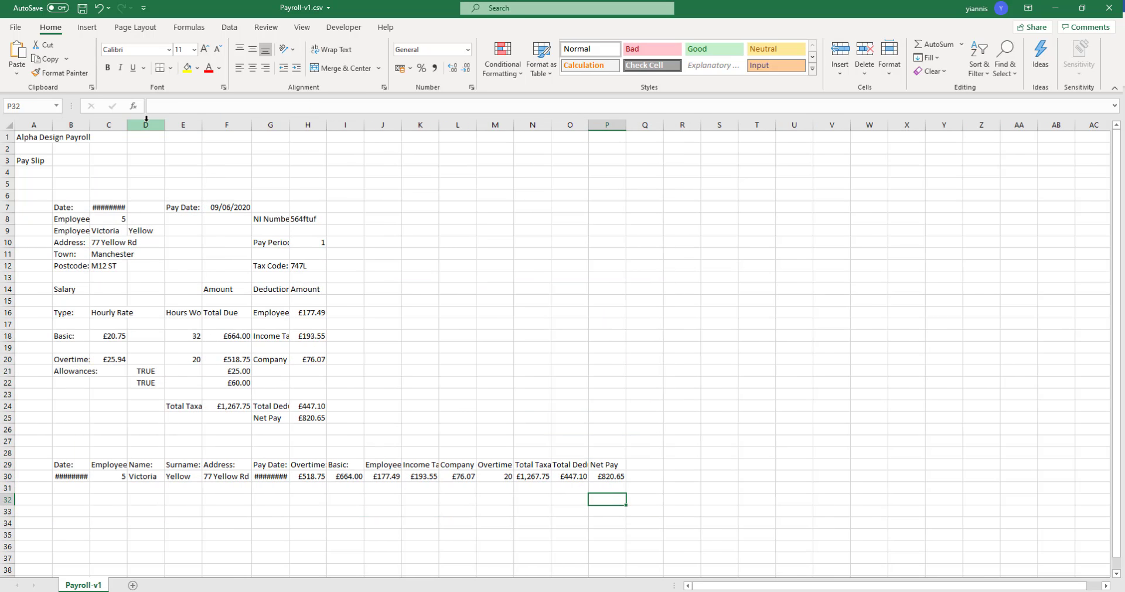
pyautogui.doubleClick(128, 125)
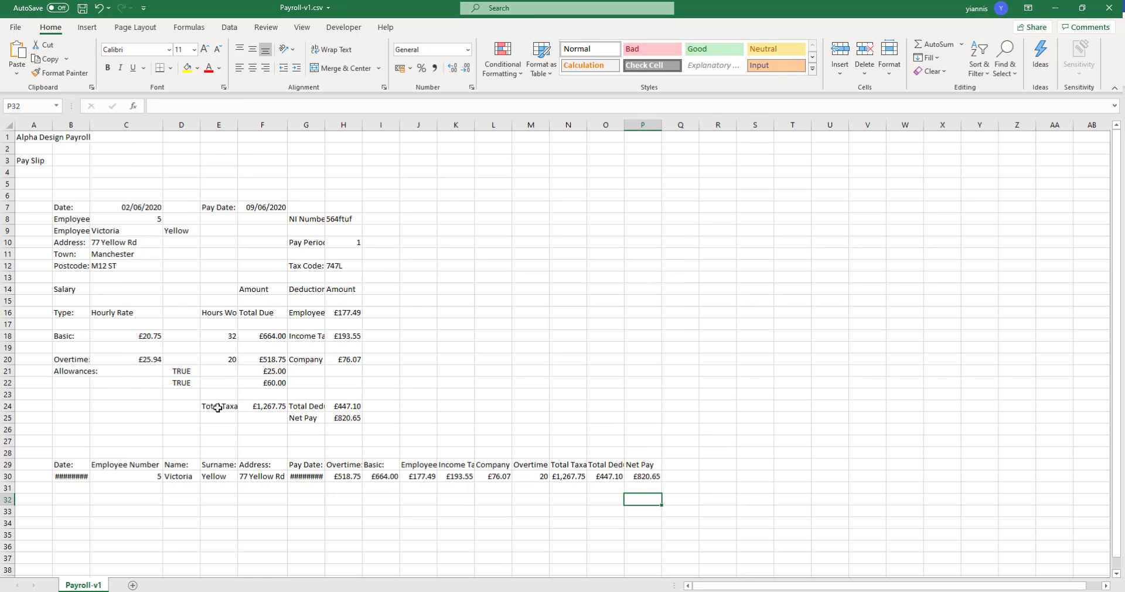
pyautogui.moveTo(218, 407); pyautogui.dragTo(218, 419)
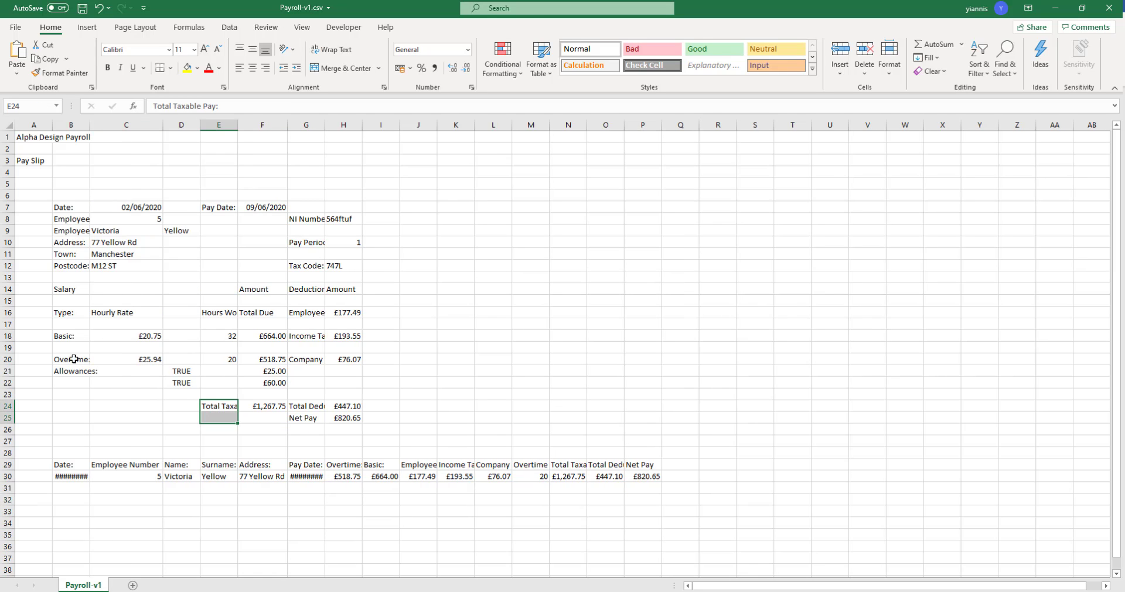
# Autofit columns B and G so their labels and dates fit, and review the exported record in row 30
pyautogui.doubleClick(89, 122)
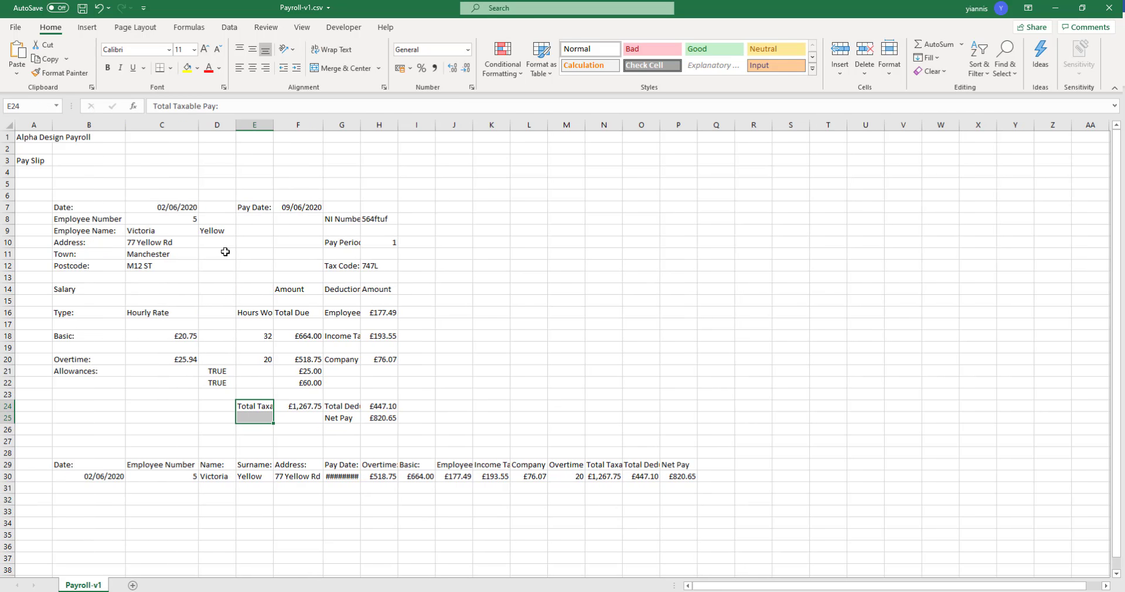
pyautogui.click(160, 479)
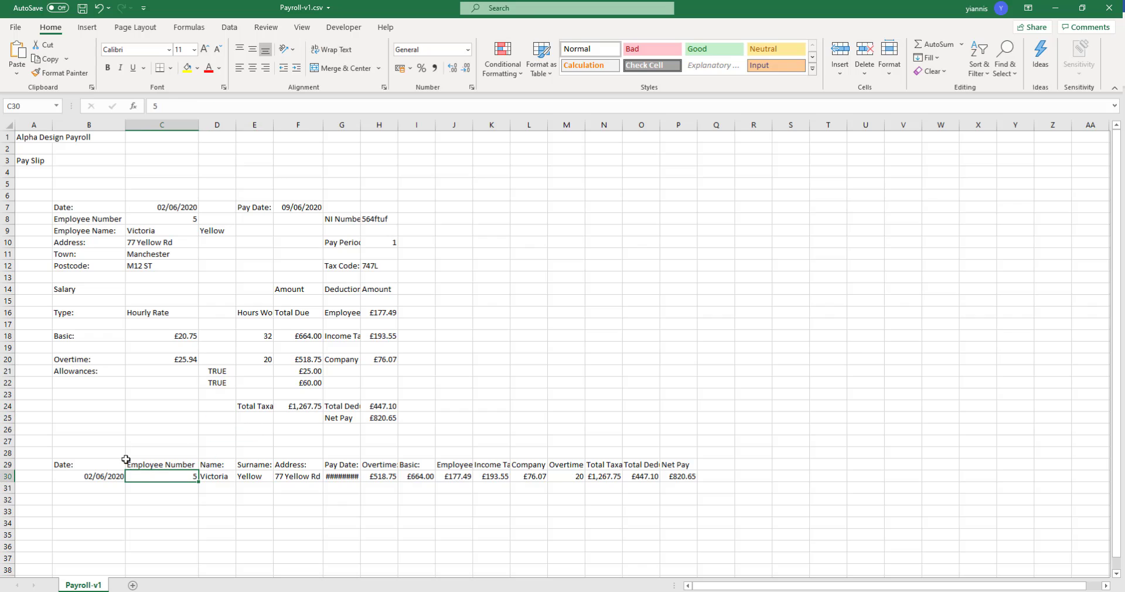
pyautogui.doubleClick(361, 124)
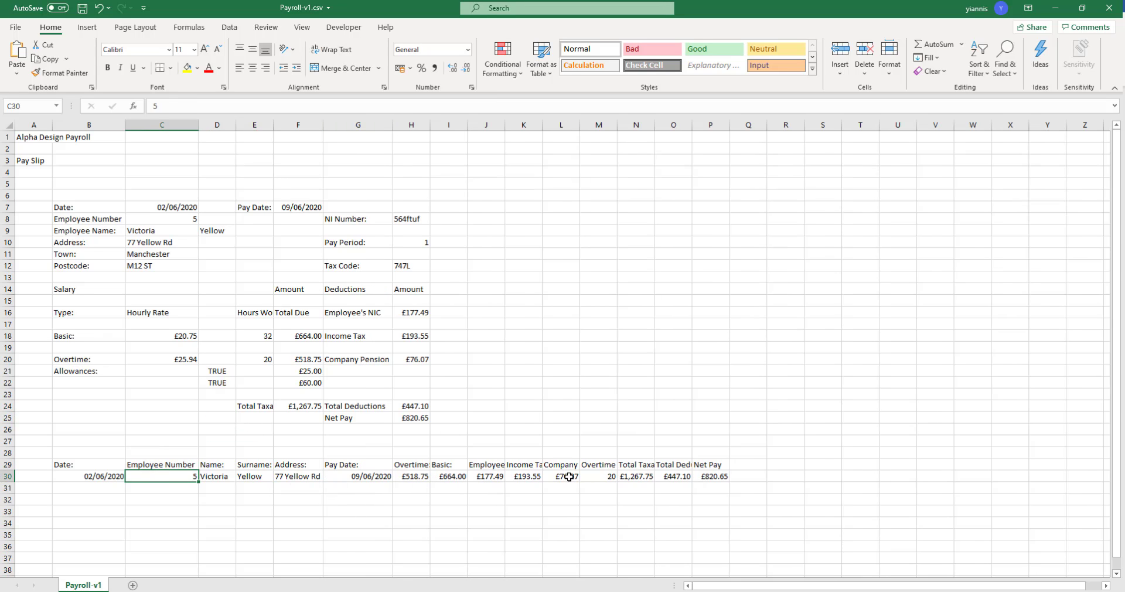
pyautogui.moveTo(680, 480); pyautogui.dragTo(293, 479)
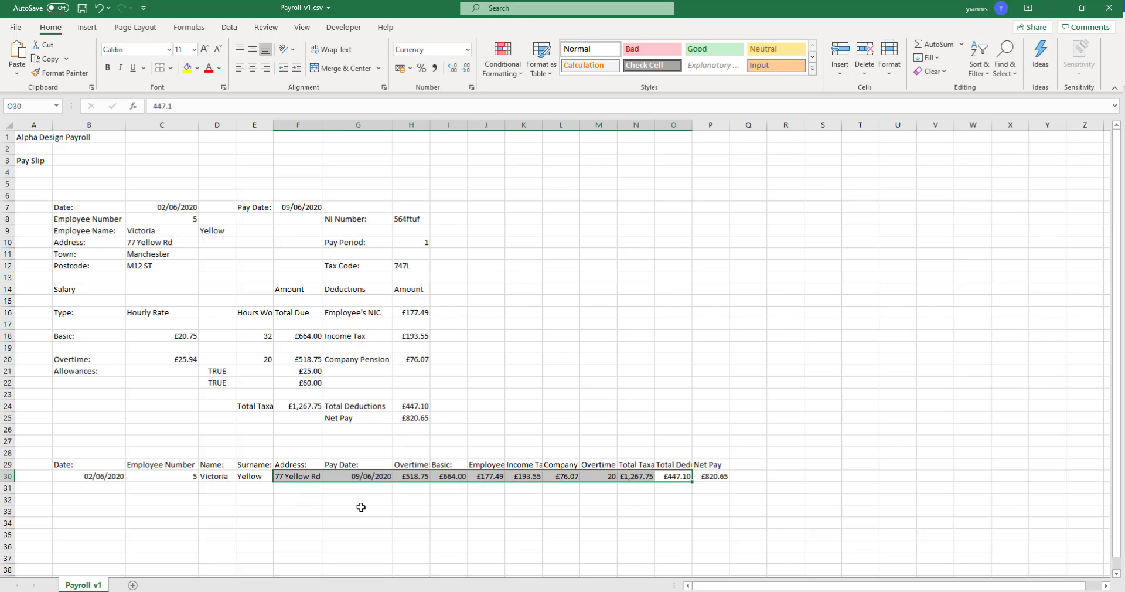
pyautogui.click(287, 498)
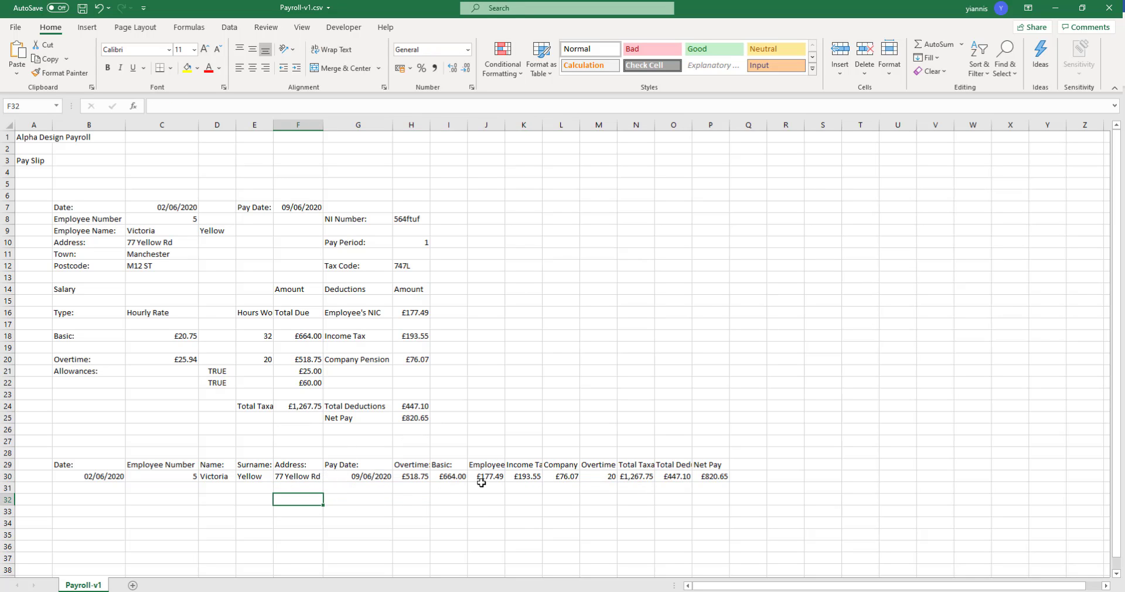
# Return to Payroll.xlsm and export only the PaySlip sheet as Text (Tab delimited) to Documents > Exports, named Payroll.txt
pyautogui.click(1052, 8)
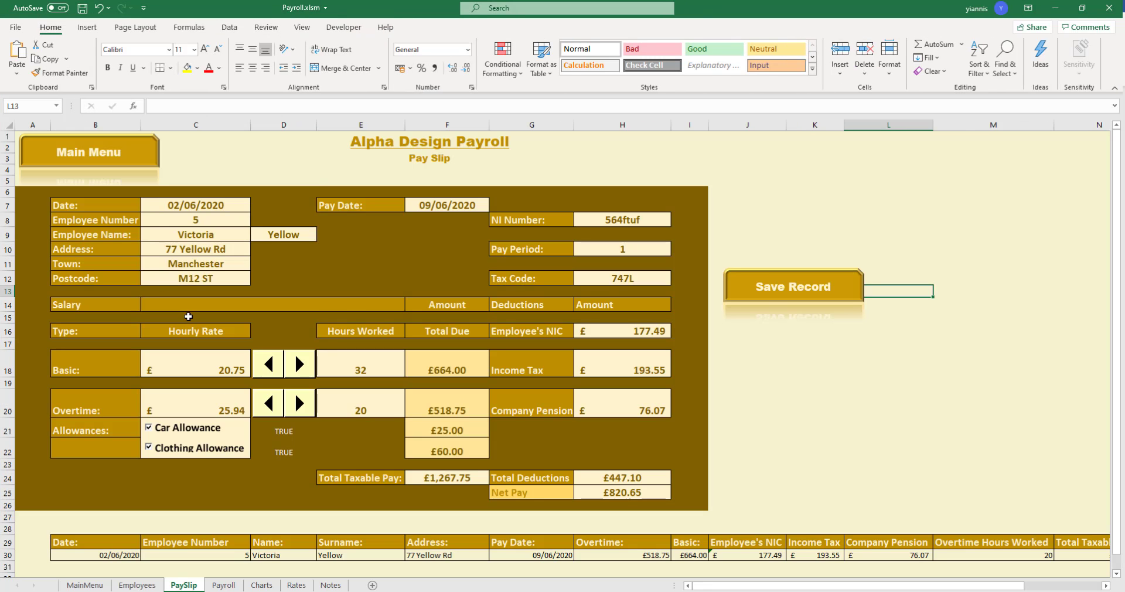
pyautogui.click(16, 27)
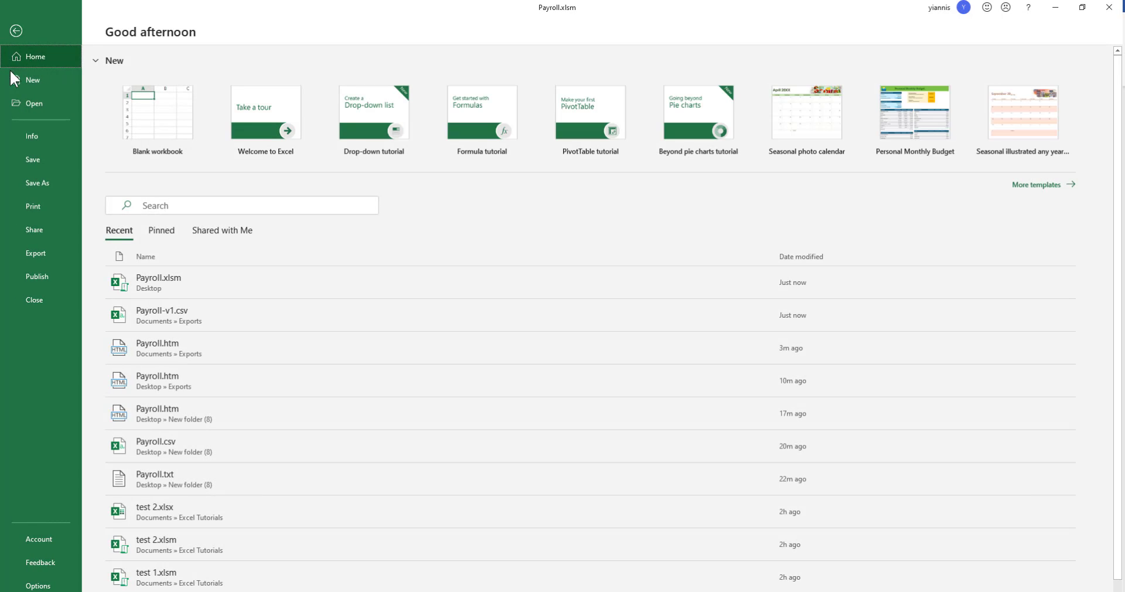
pyautogui.click(41, 254)
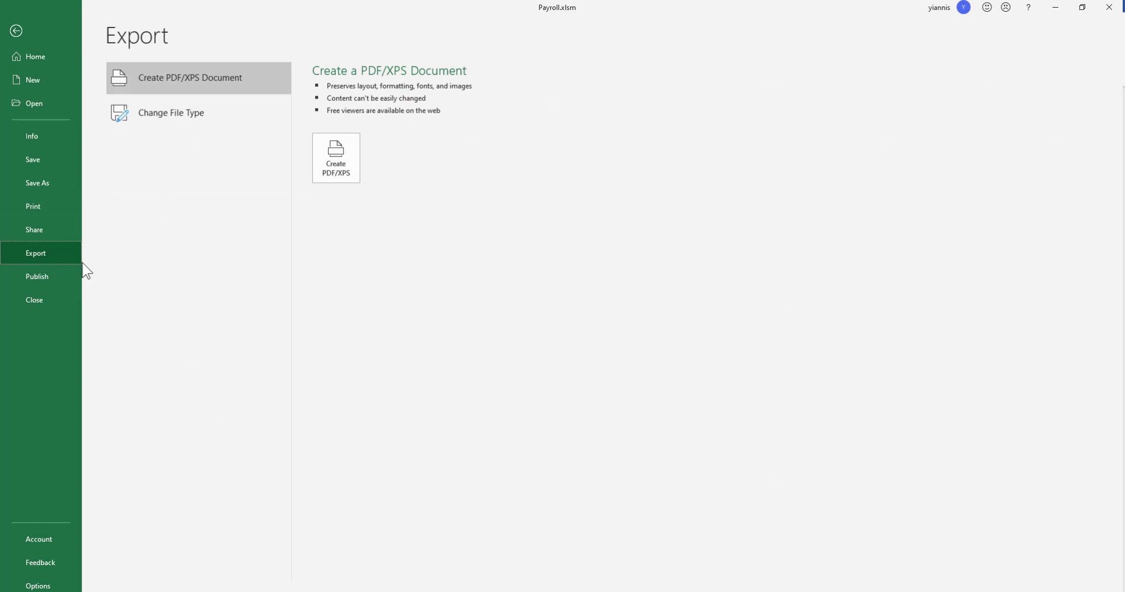
pyautogui.click(216, 116)
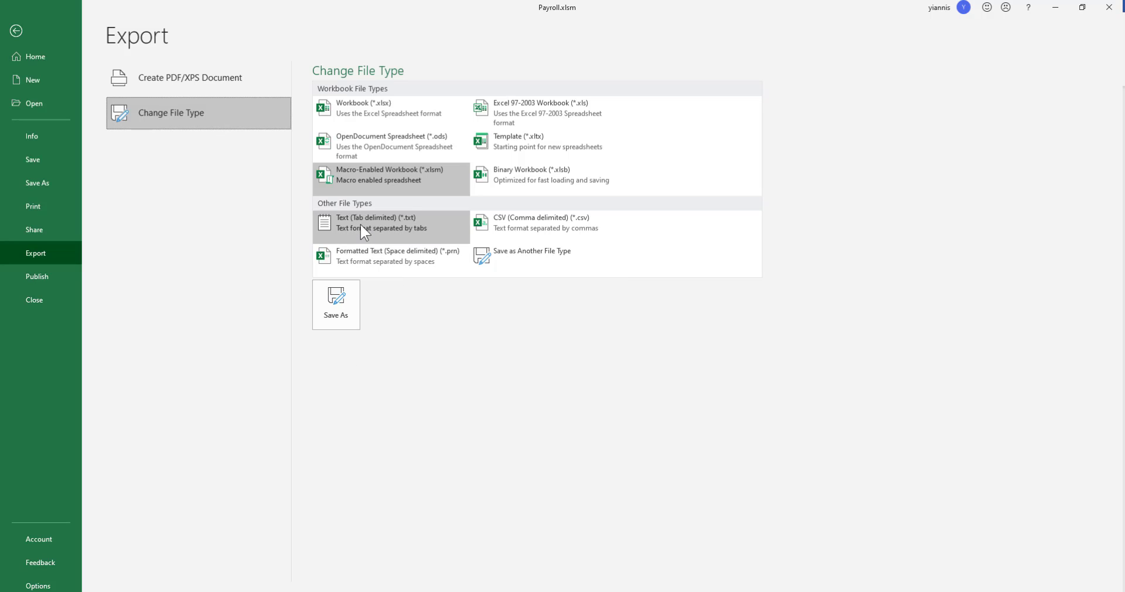
pyautogui.click(409, 228)
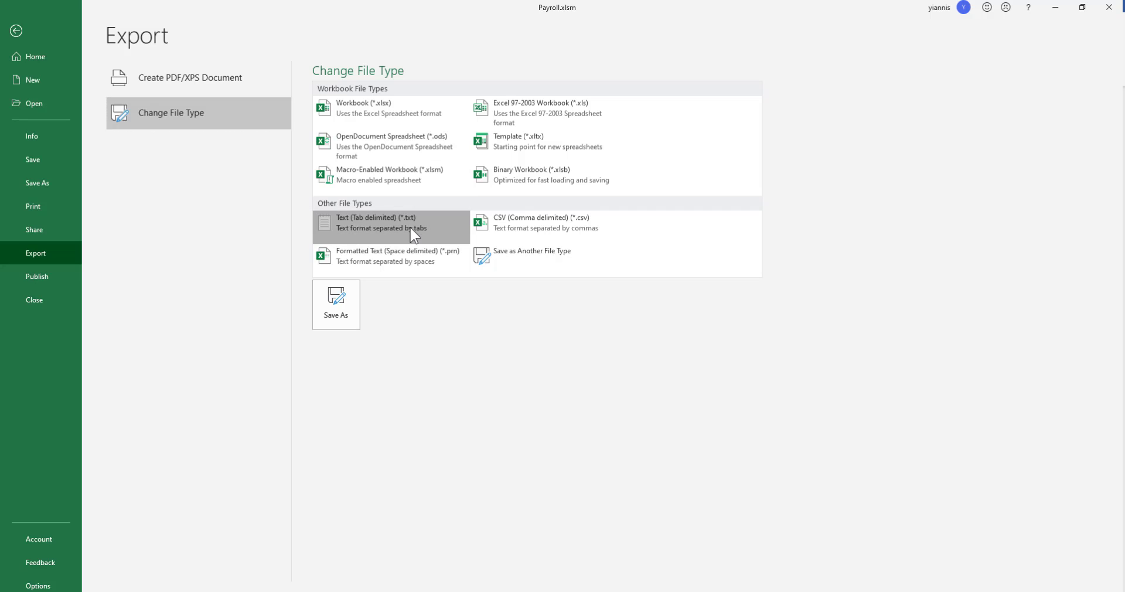
pyautogui.click(341, 307)
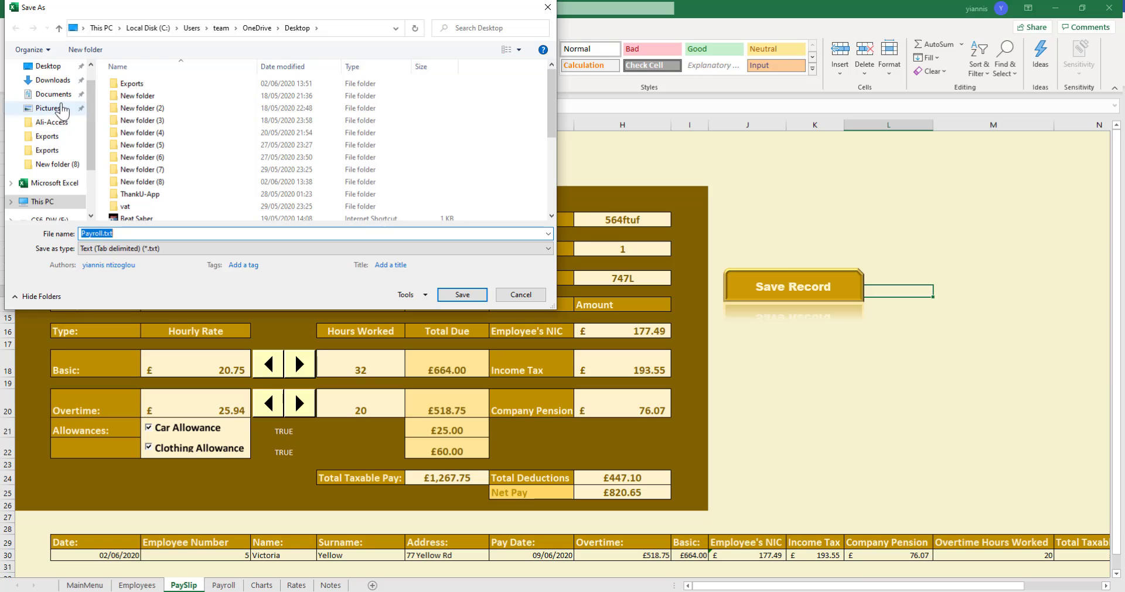
pyautogui.click(53, 95)
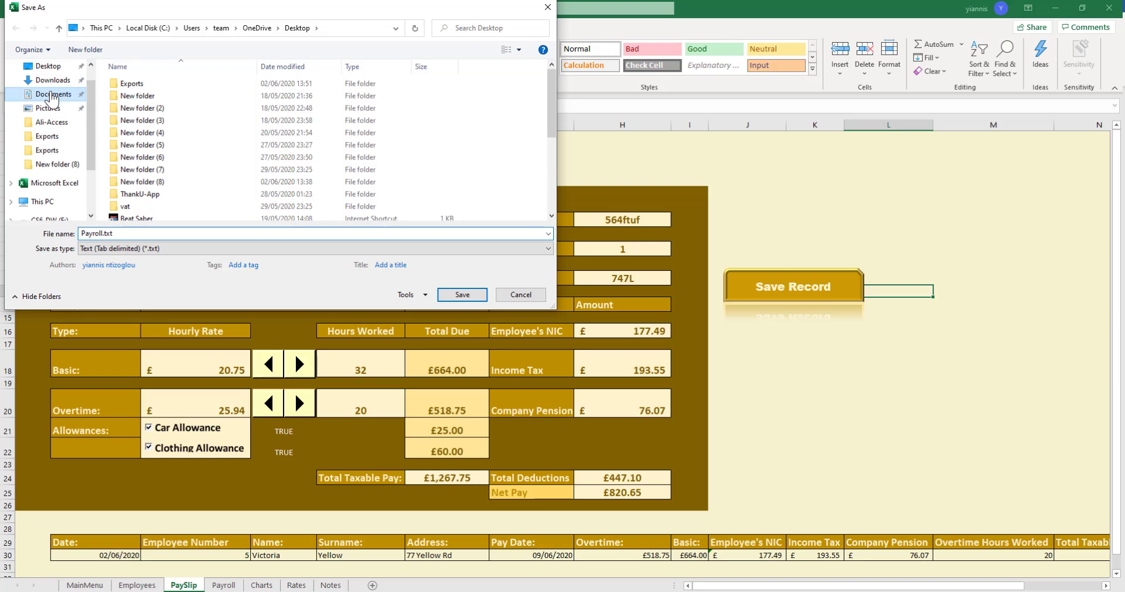
pyautogui.doubleClick(149, 133)
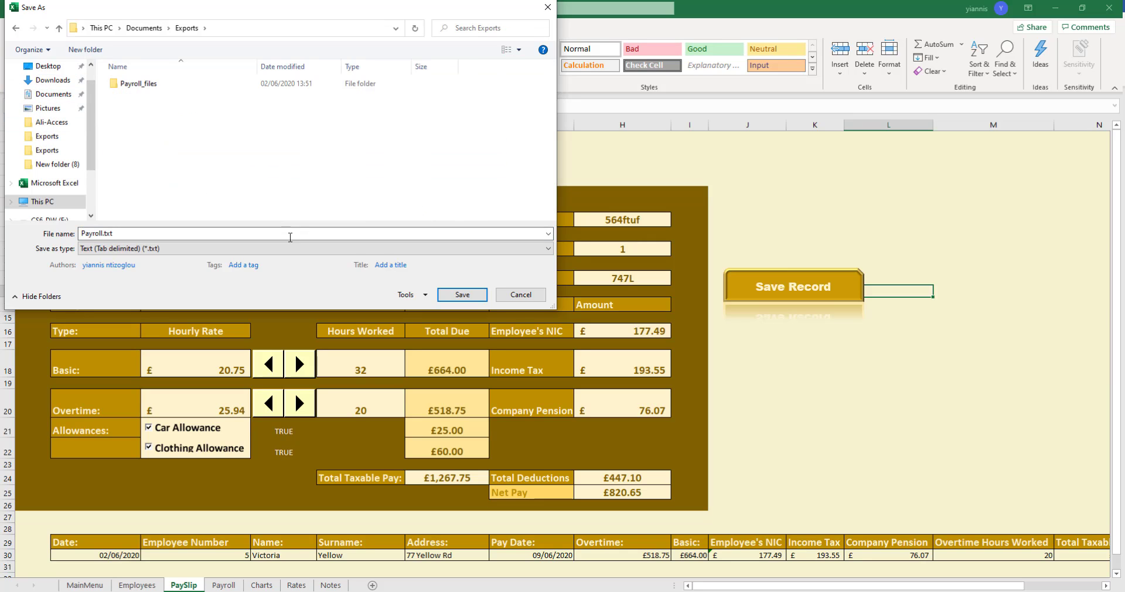
pyautogui.click(462, 294)
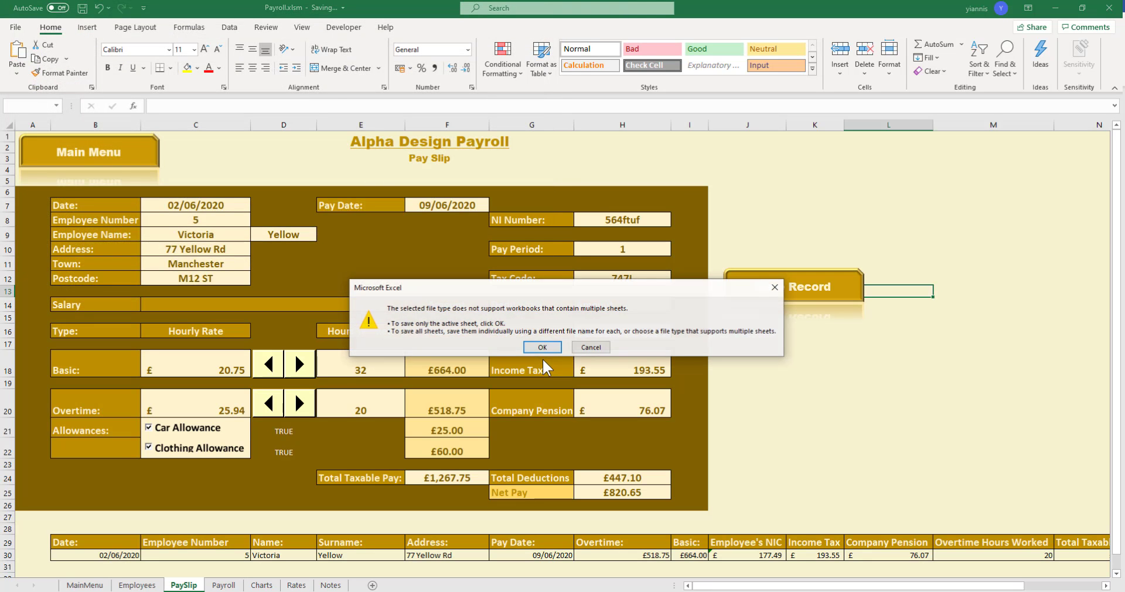
pyautogui.click(543, 347)
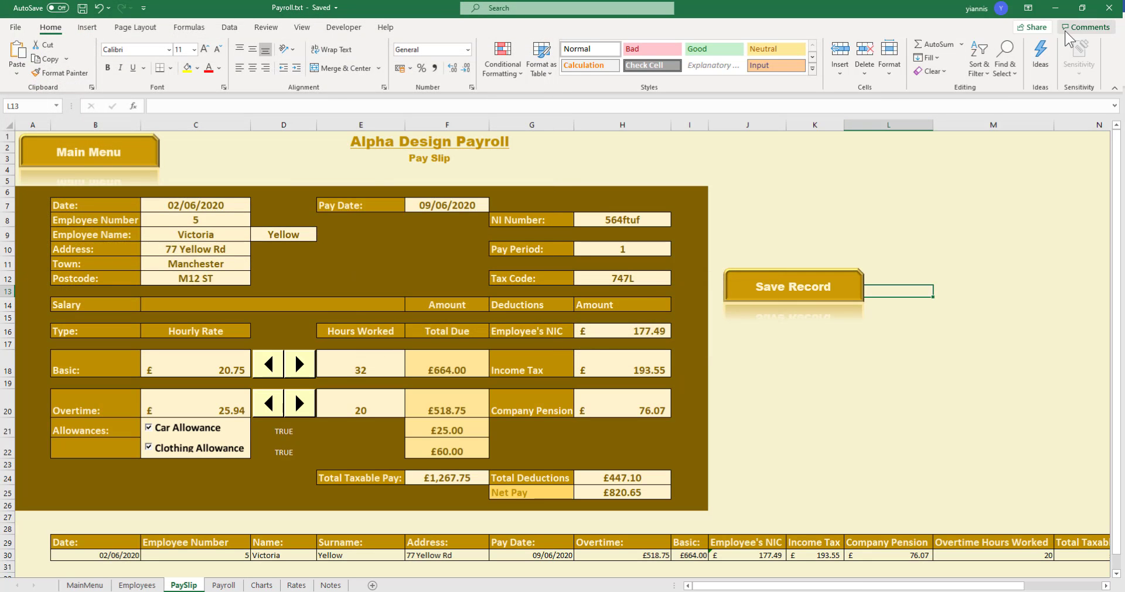
# Switch to the Exports folder in File Explorer, open Payroll.txt in Notepad and widen its window
pyautogui.click(1064, 3)
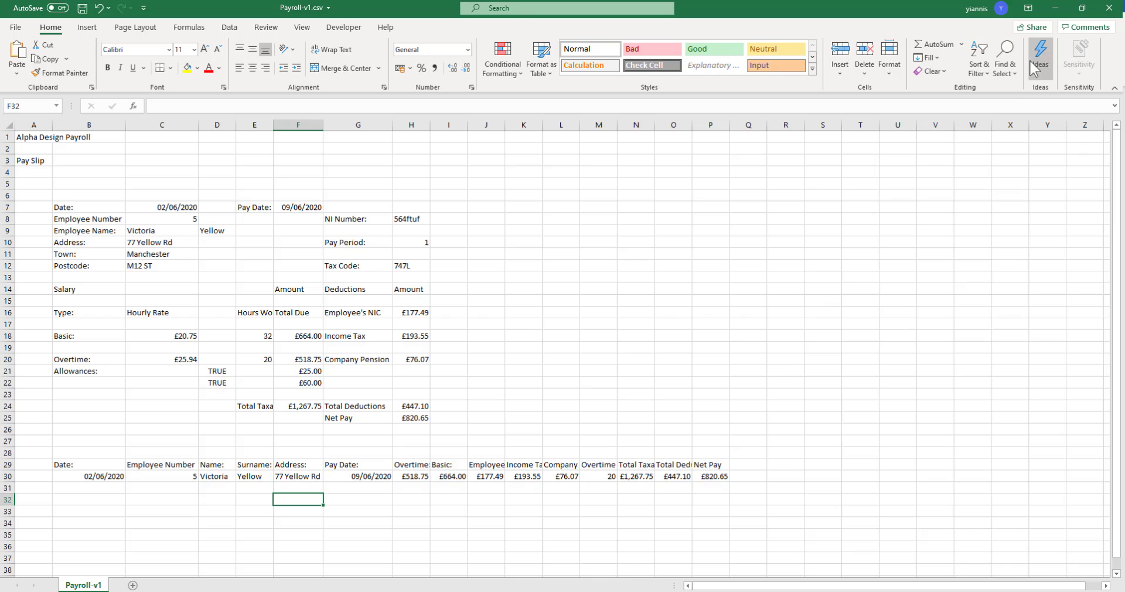
pyautogui.click(1054, 8)
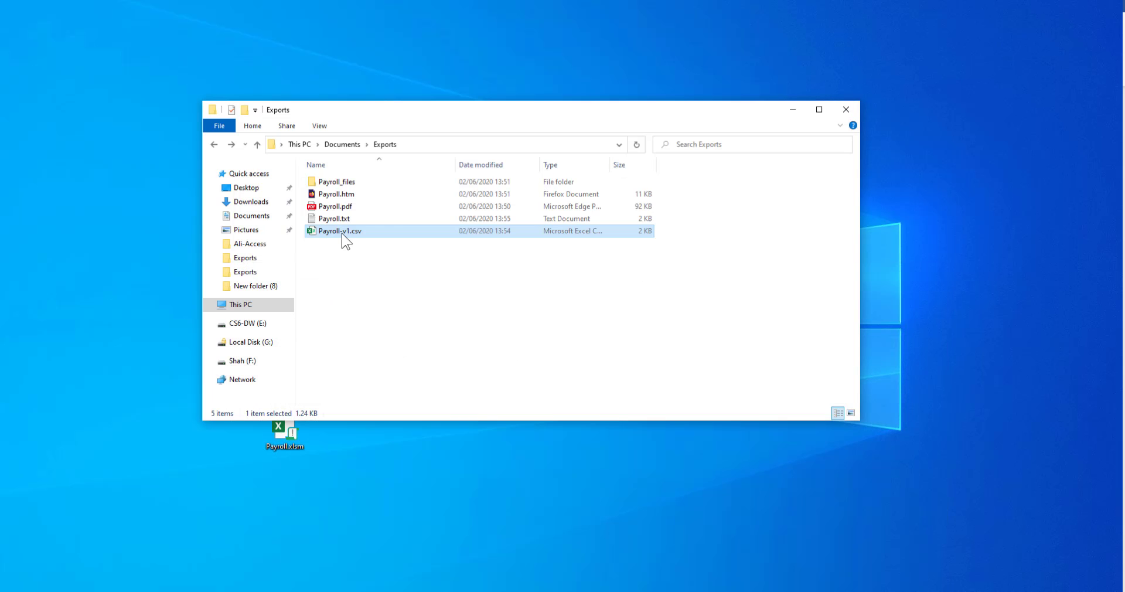
pyautogui.doubleClick(333, 220)
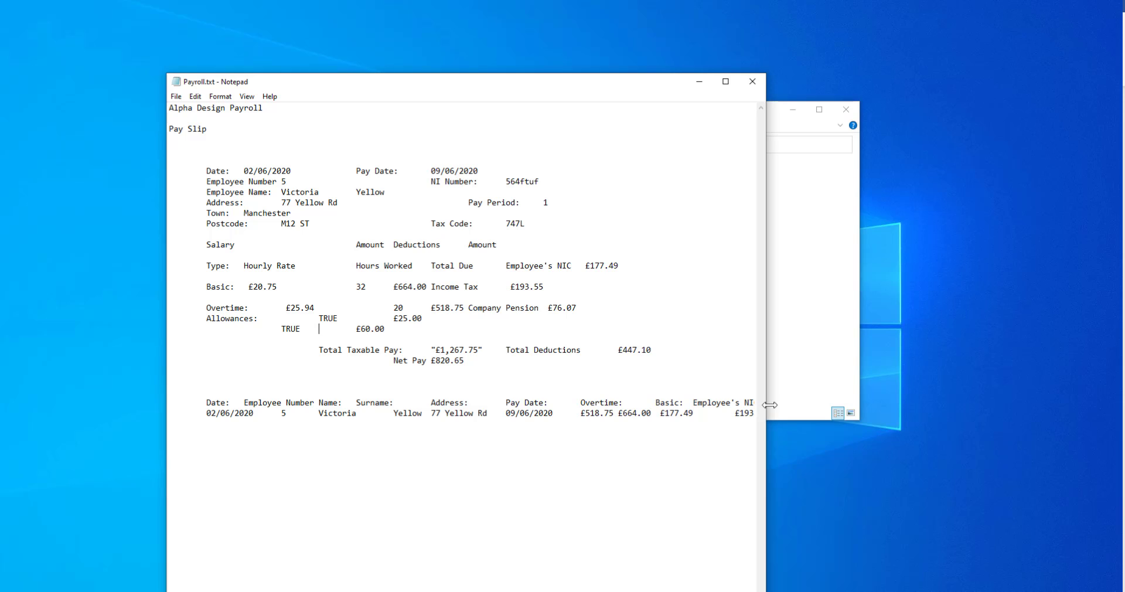
pyautogui.moveTo(769, 406); pyautogui.dragTo(1025, 364)
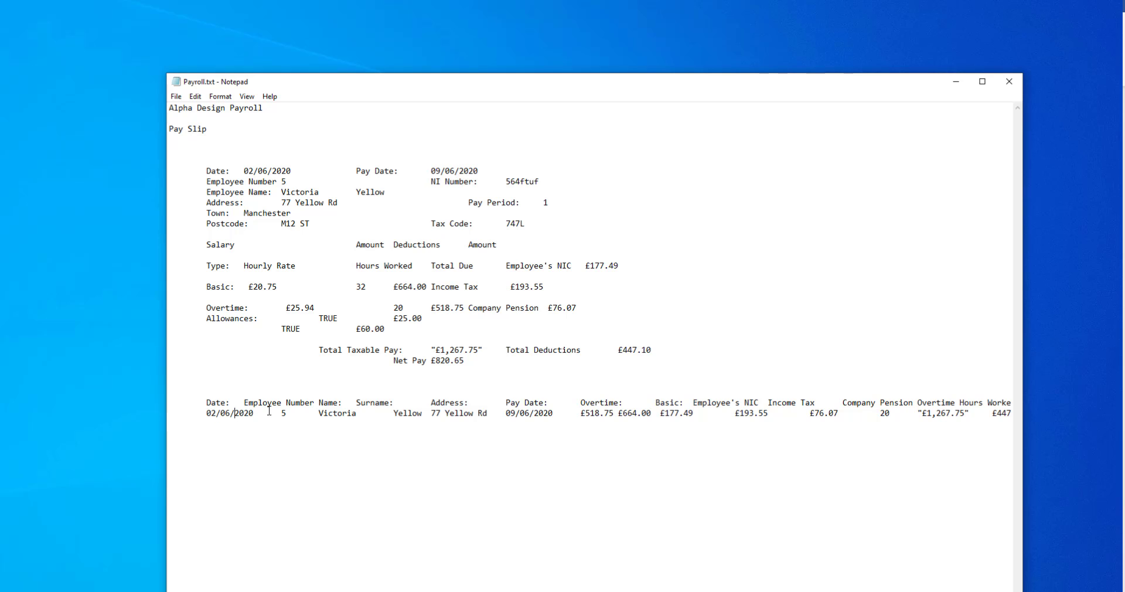
# Examine the tab-separated pay slip text and record row in Payroll.txt, and close the file
pyautogui.moveTo(288, 415); pyautogui.dragTo(269, 402)
pyautogui.click(277, 403)
pyautogui.moveTo(413, 286); pyautogui.dragTo(431, 297)
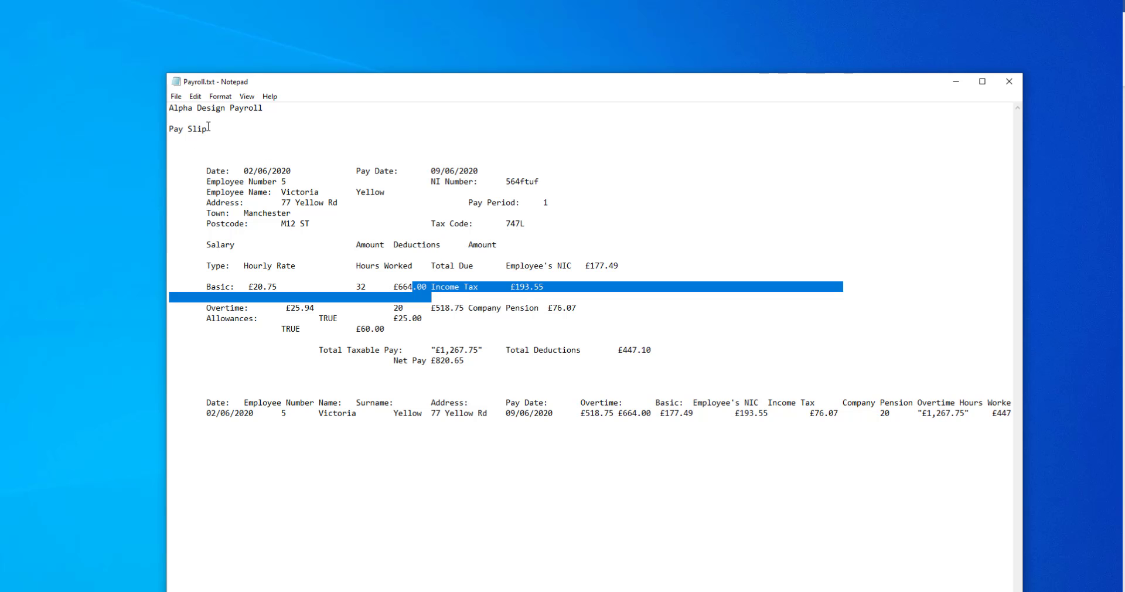
pyautogui.click(229, 141)
pyautogui.moveTo(284, 245); pyautogui.dragTo(236, 162)
pyautogui.click(282, 245)
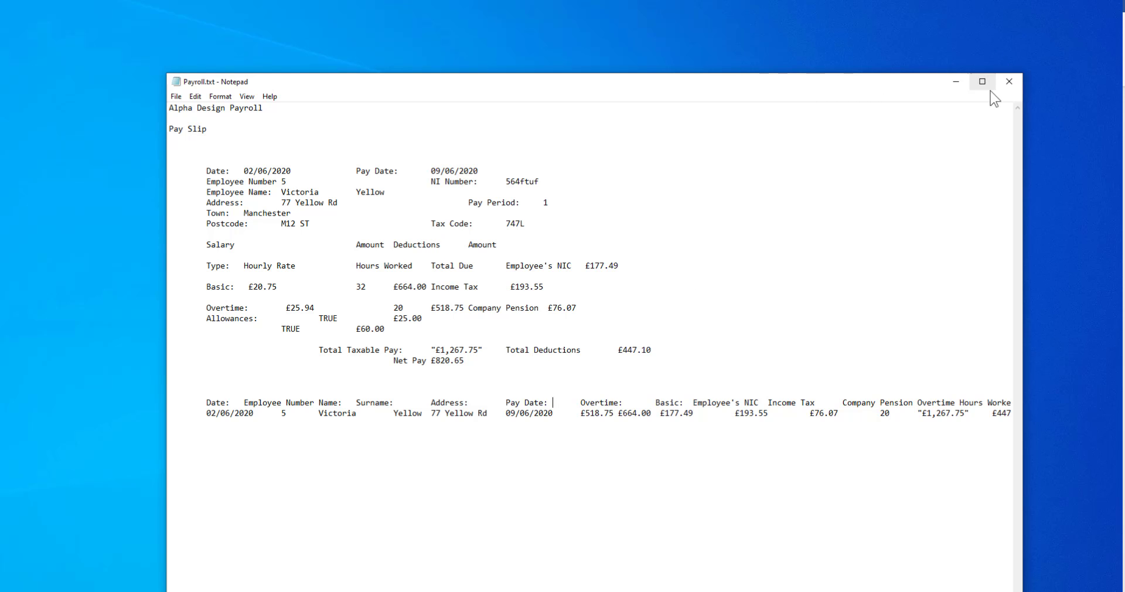
pyautogui.click(1009, 81)
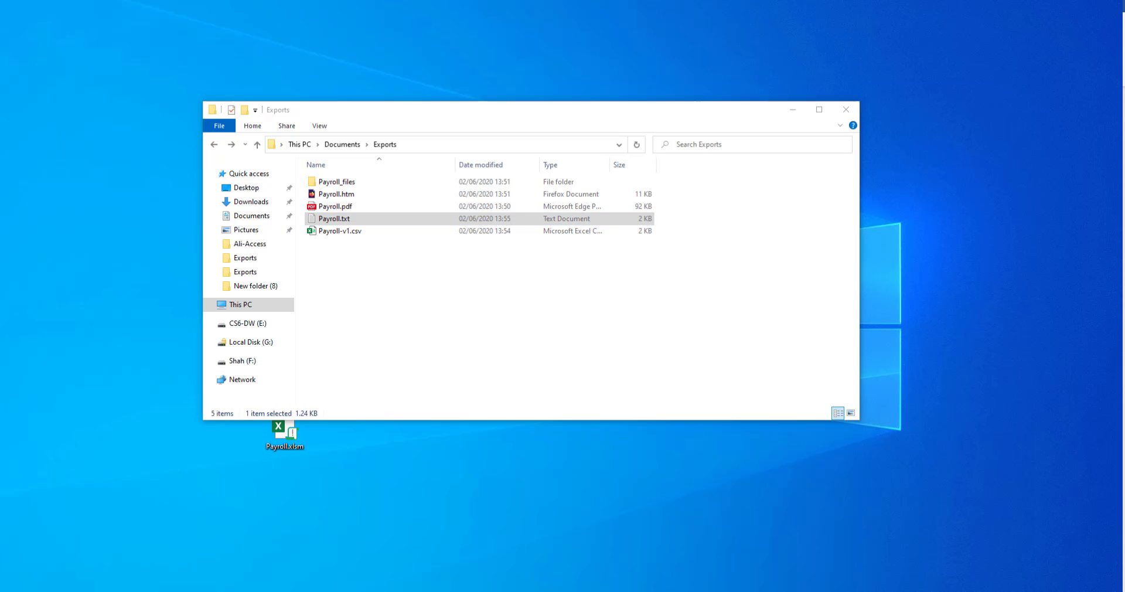
# Switch back to Excel and export only the Payroll sheet as Text (Tab delimited), replacing Payroll.txt in the Exports folder
pyautogui.moveTo(527, 588)
pyautogui.click(559, 566)
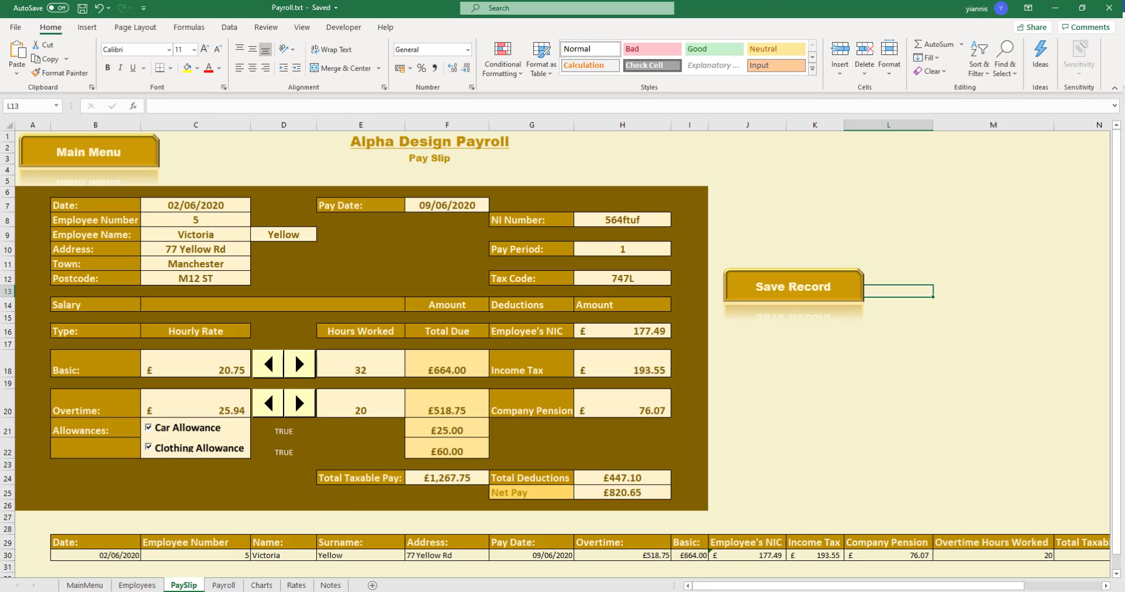
pyautogui.click(223, 585)
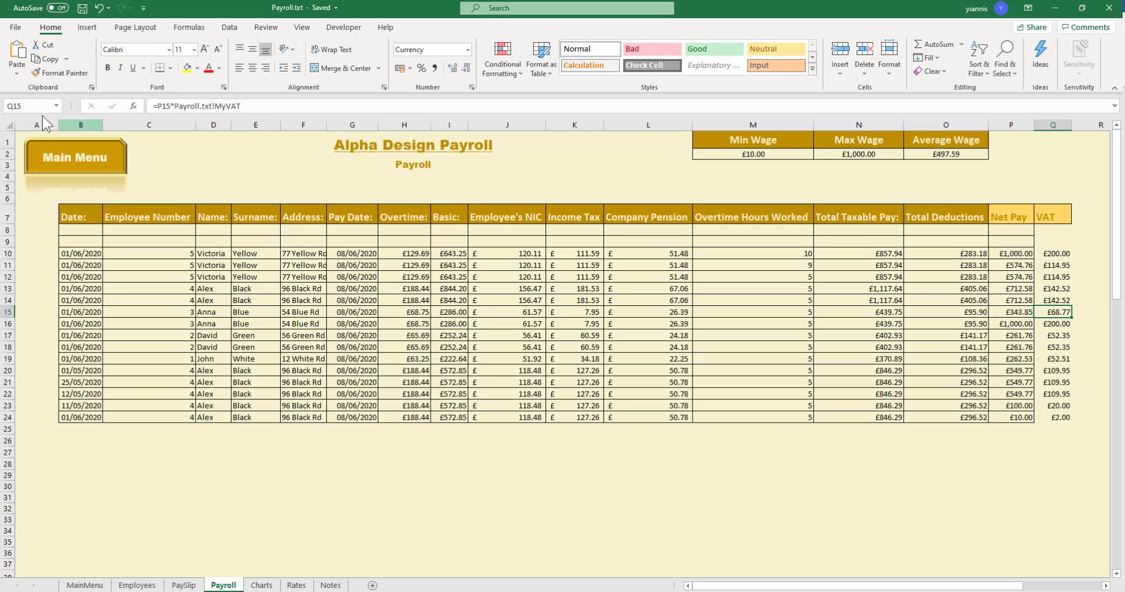
pyautogui.click(23, 27)
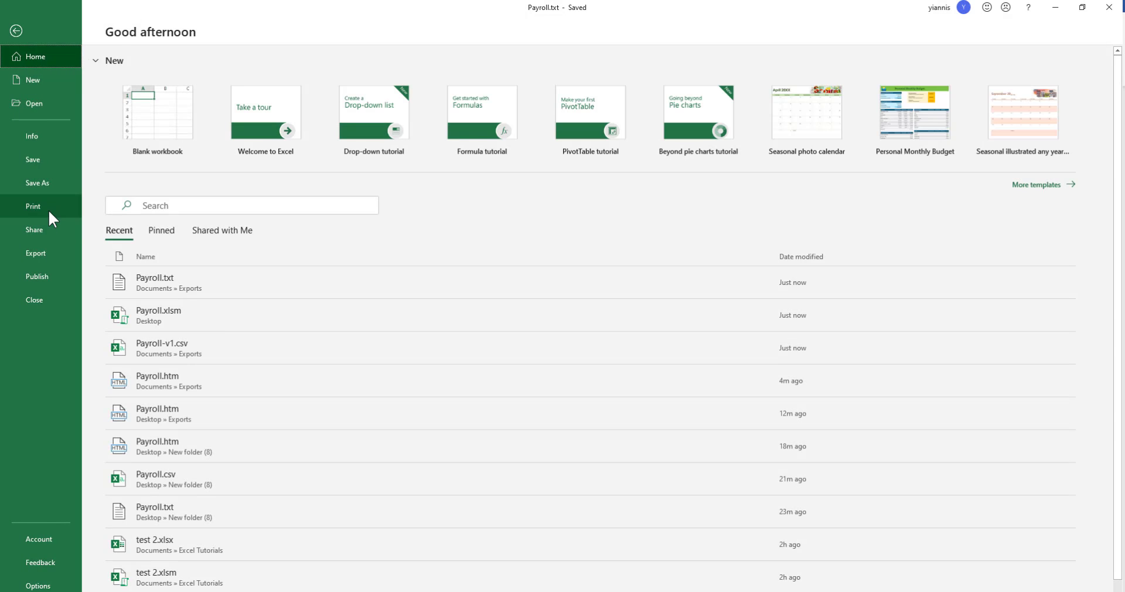
pyautogui.click(36, 253)
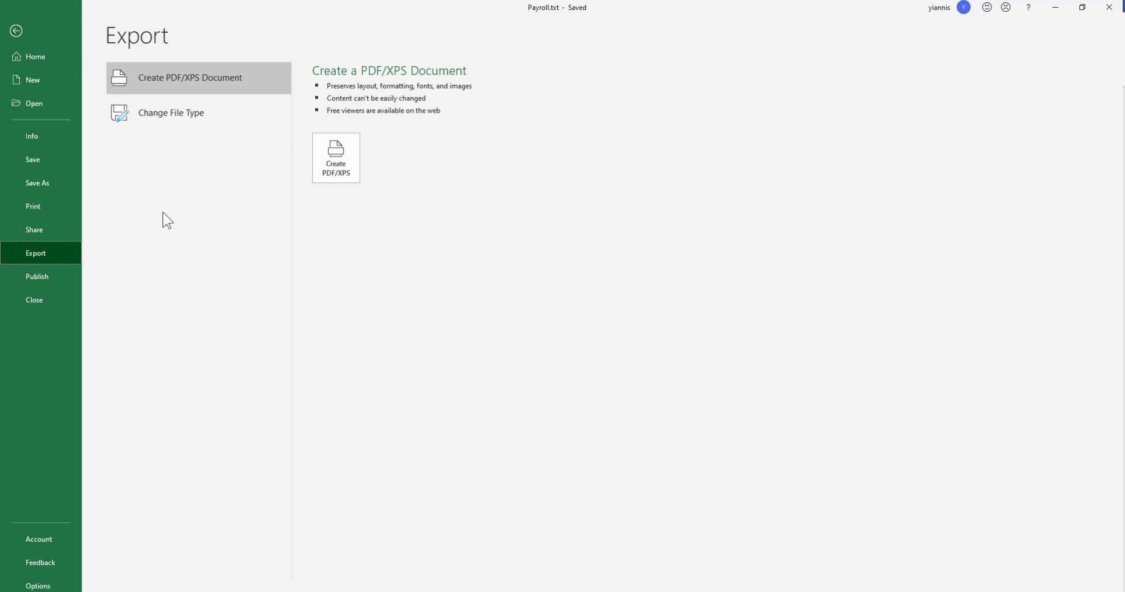
pyautogui.click(151, 114)
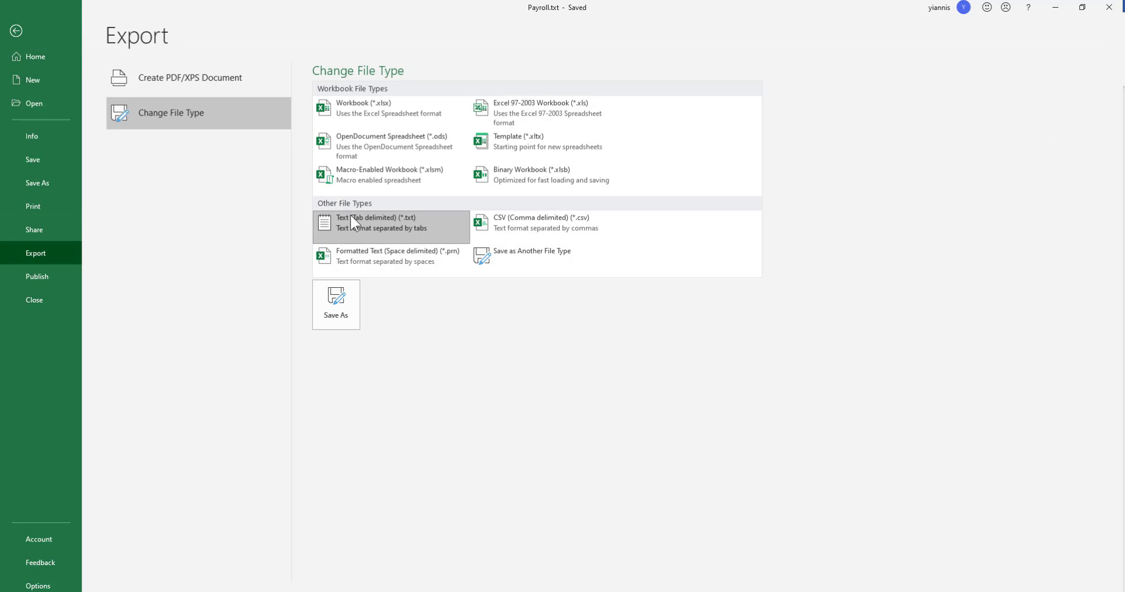
pyautogui.click(339, 324)
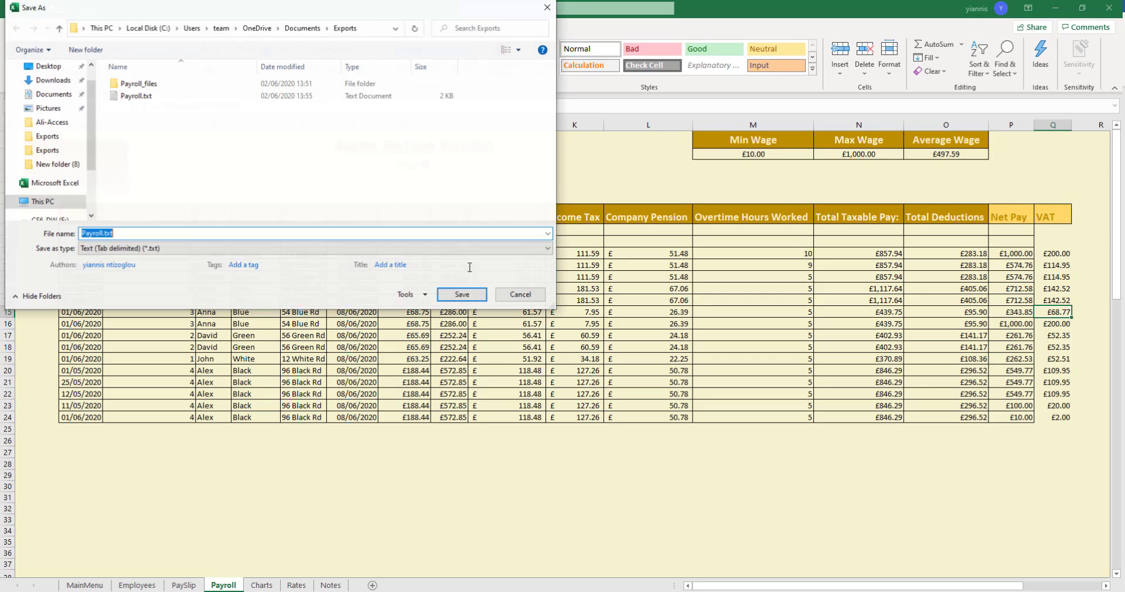
pyautogui.click(128, 96)
pyautogui.doubleClick(126, 97)
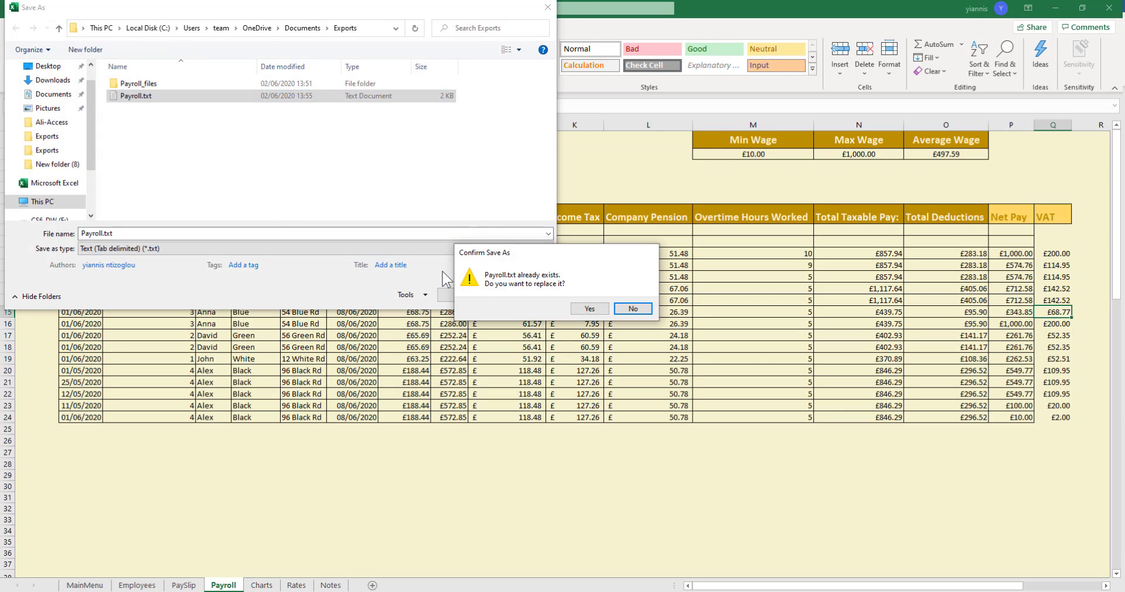
pyautogui.click(583, 307)
pyautogui.click(542, 348)
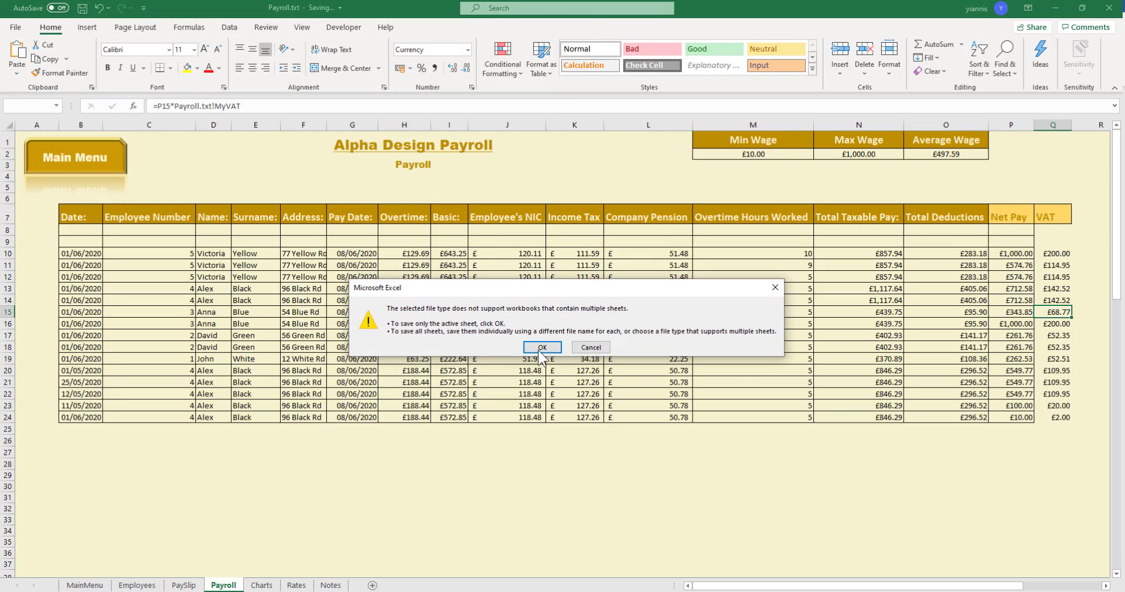
# Repeat the tab-delimited text export of the Payroll sheet, overwriting Payroll.txt in the Exports folder again
pyautogui.click(16, 27)
pyautogui.click(53, 253)
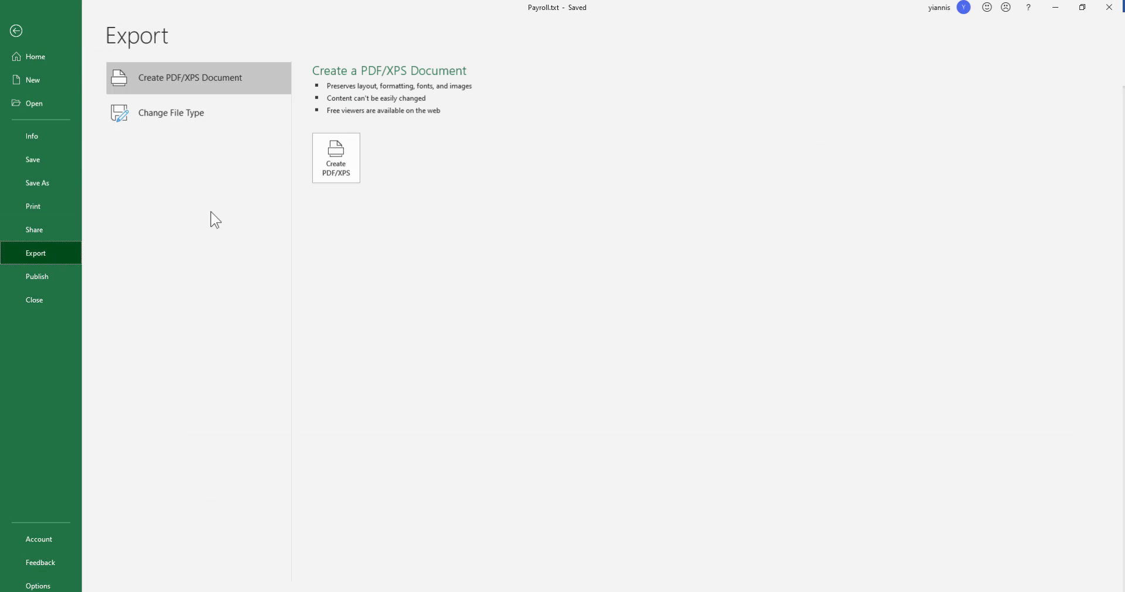
pyautogui.click(158, 116)
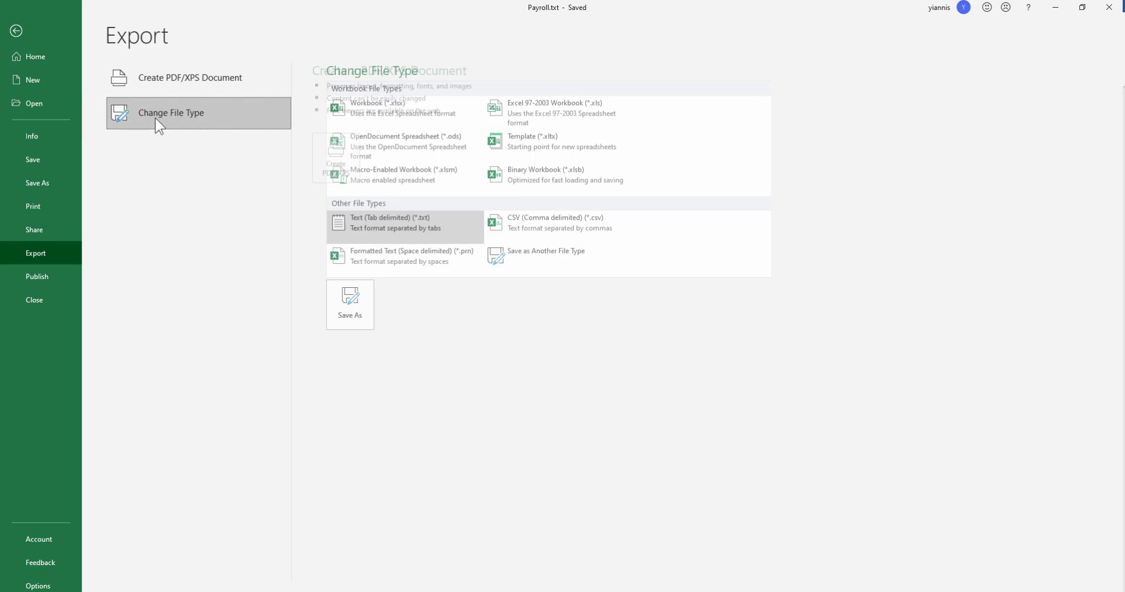
pyautogui.doubleClick(381, 223)
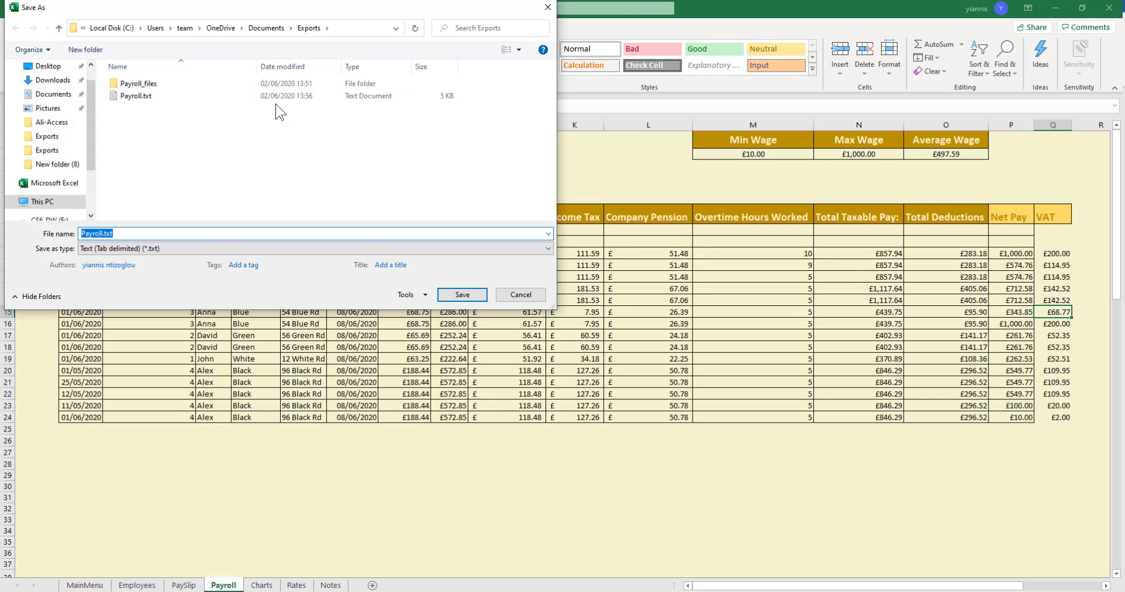
pyautogui.click(462, 294)
pyautogui.click(580, 309)
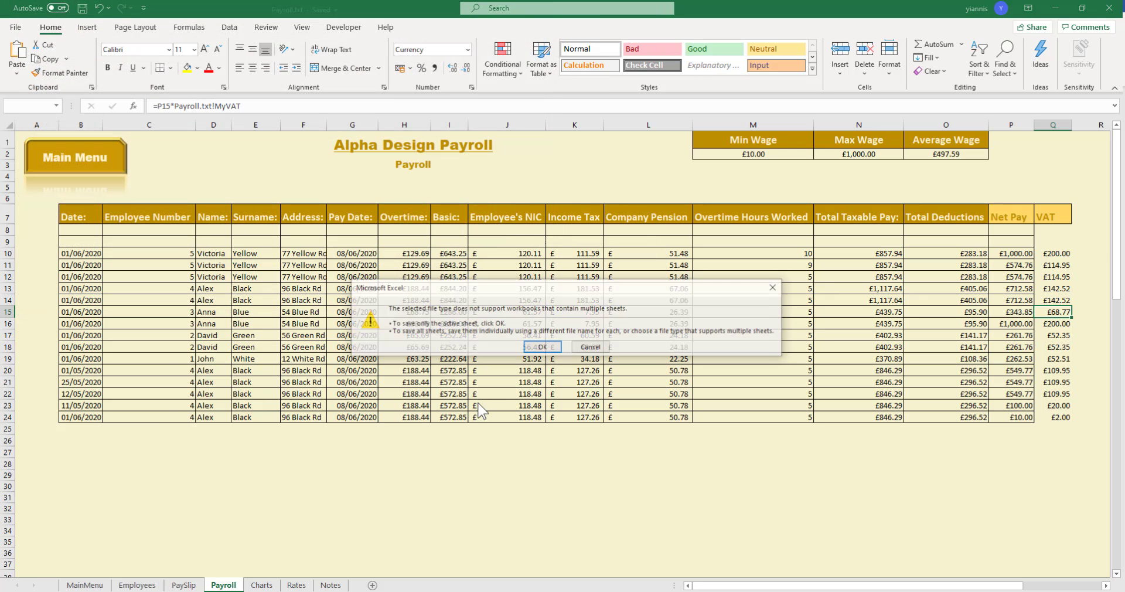
pyautogui.click(526, 349)
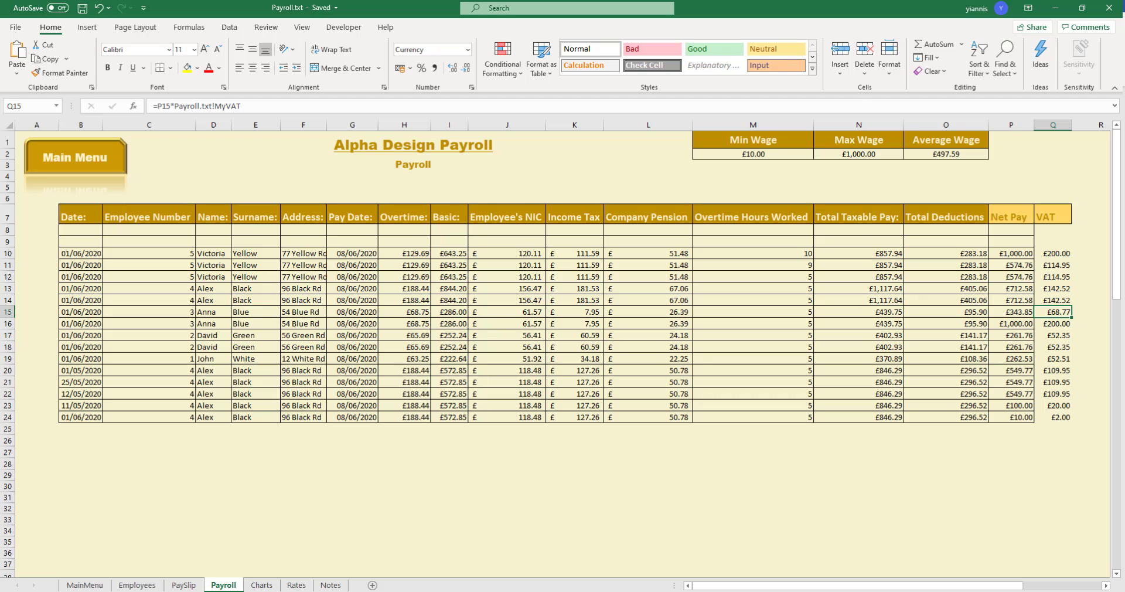
# Switch to the Exports folder in File Explorer, open the re-exported Payroll.txt in Notepad and reposition its window
pyautogui.hotkey('alt', 'Tab')
pyautogui.click(322, 289)
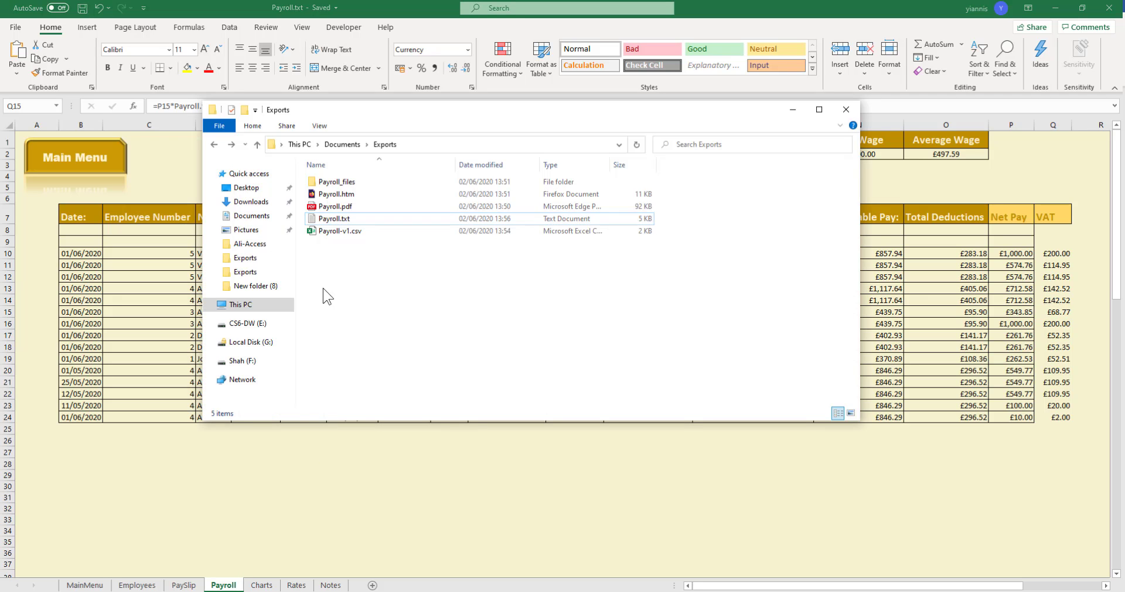
pyautogui.doubleClick(331, 218)
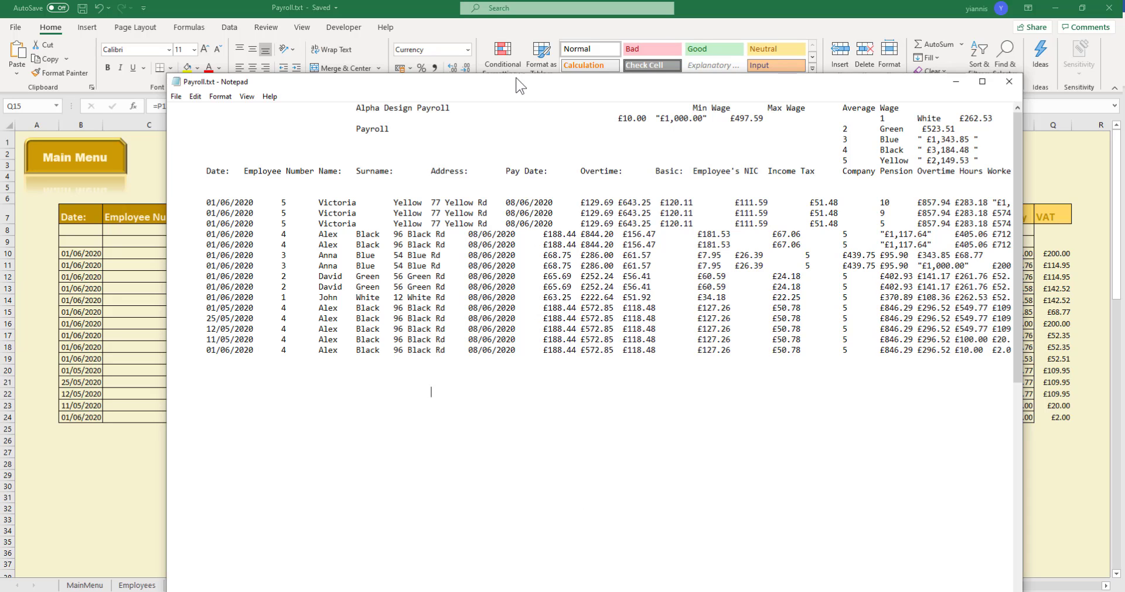
pyautogui.moveTo(520, 86); pyautogui.dragTo(436, 67)
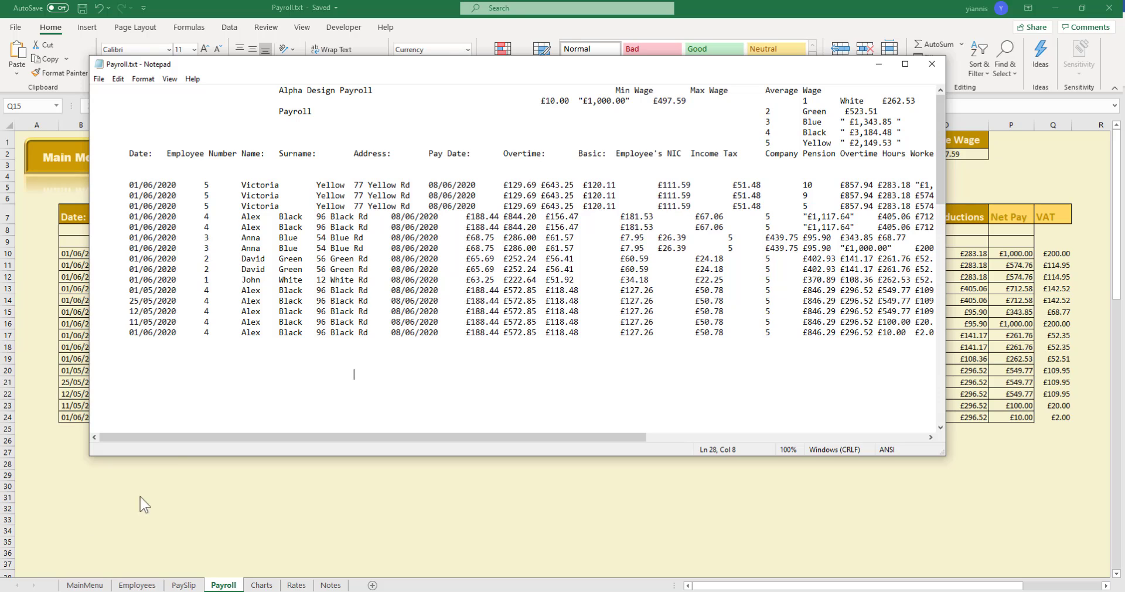
# Examine the tab-separated payroll table in Payroll.txt, then close the file and return to the Payroll sheet in Excel
pyautogui.moveTo(166, 439); pyautogui.dragTo(126, 436)
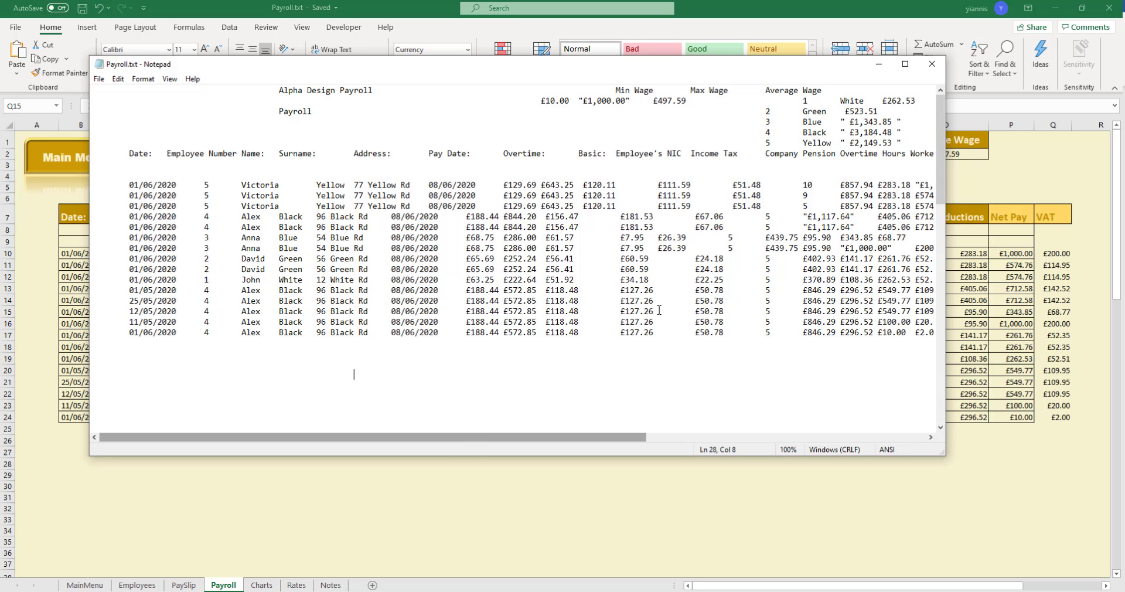
pyautogui.click(931, 61)
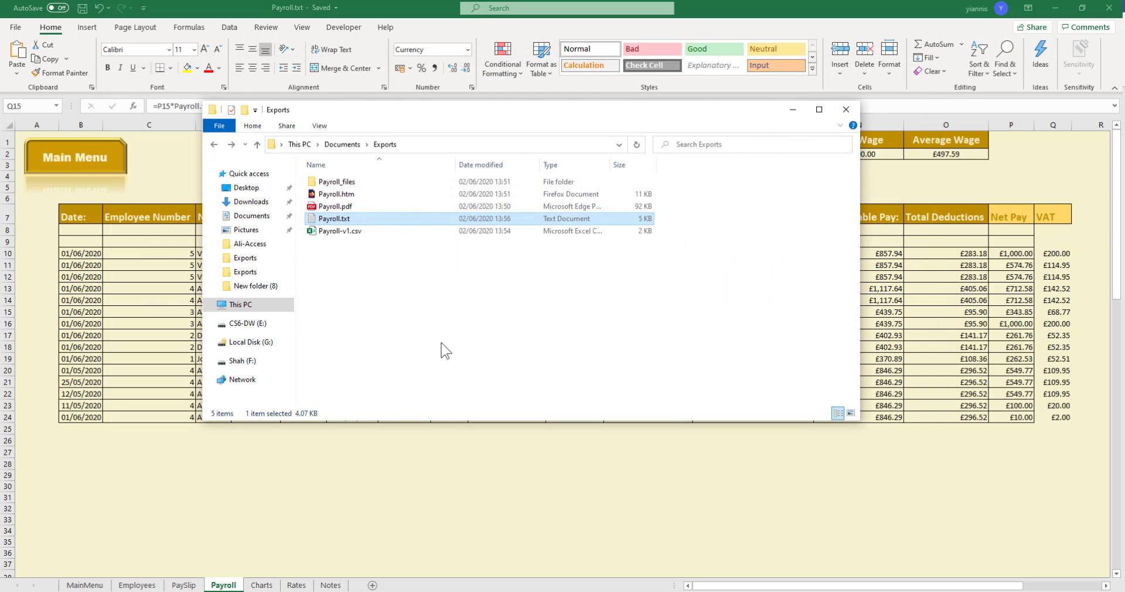
pyautogui.click(698, 536)
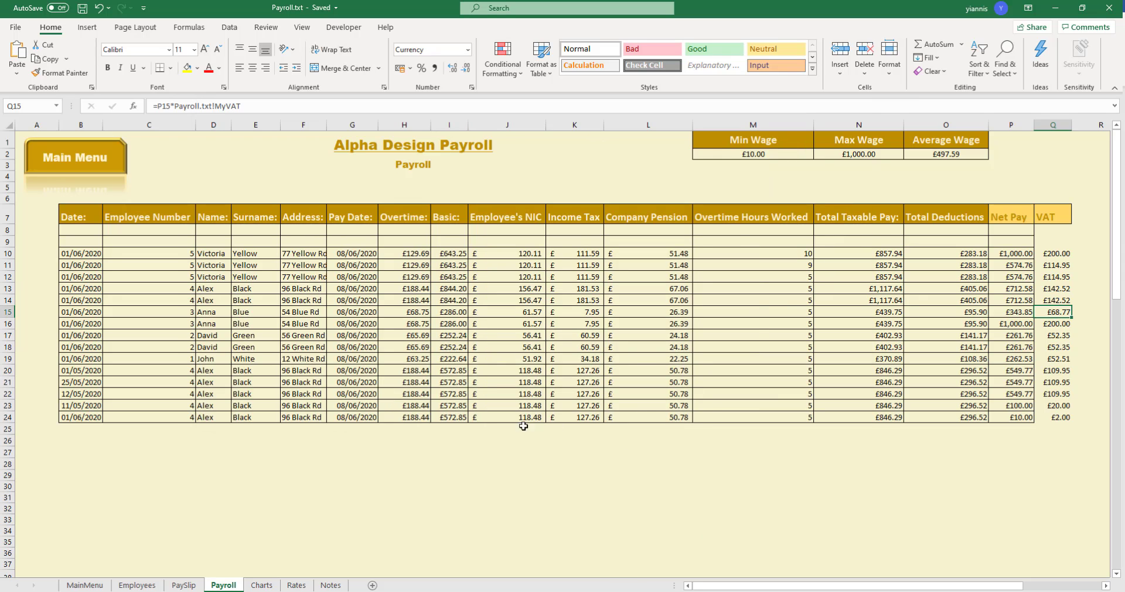